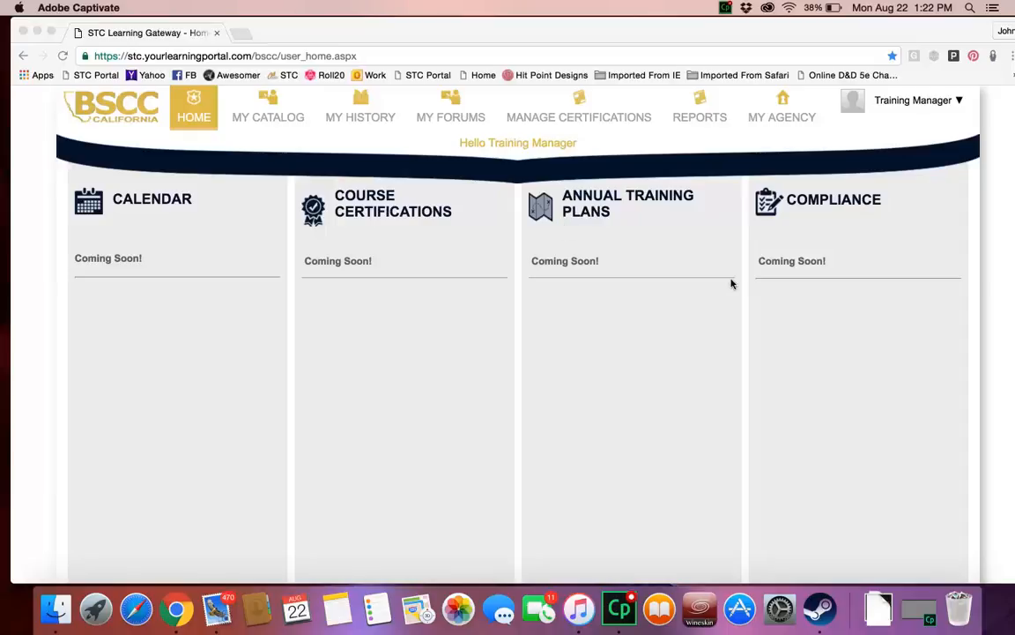
Step: Start a new course certification for Test Department with the certification type RFC Annual
{"action": "left_click", "coordinate": [577, 110]}
{"action": "scroll", "coordinate": [181, 281], "scroll_direction": "down", "scroll_amount": 3}
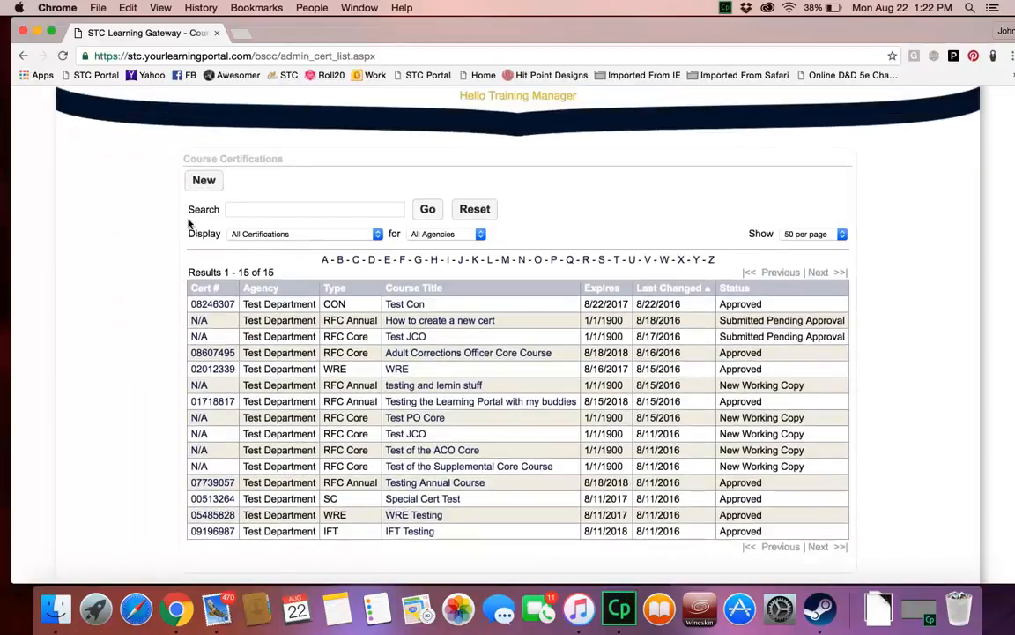
{"action": "left_click", "coordinate": [203, 181]}
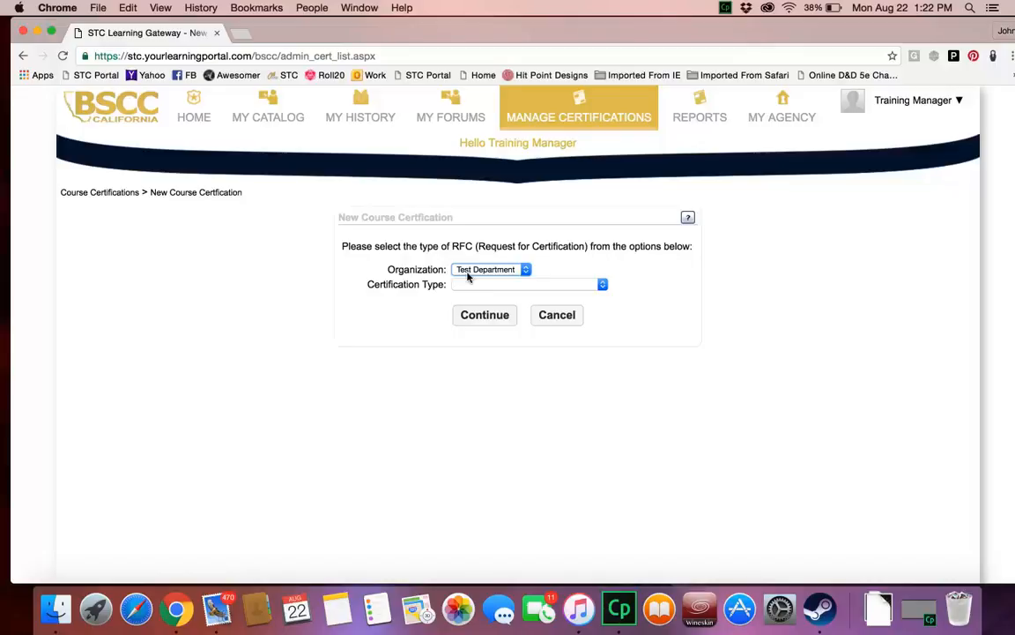
{"action": "left_click", "coordinate": [584, 286]}
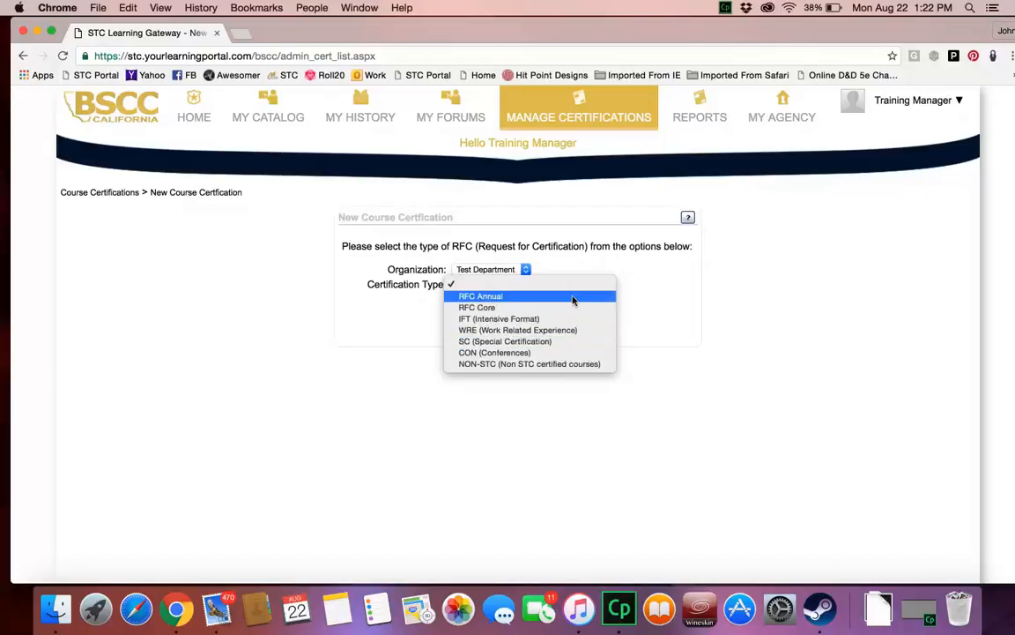
{"action": "left_click", "coordinate": [508, 299]}
{"action": "left_click", "coordinate": [502, 316]}
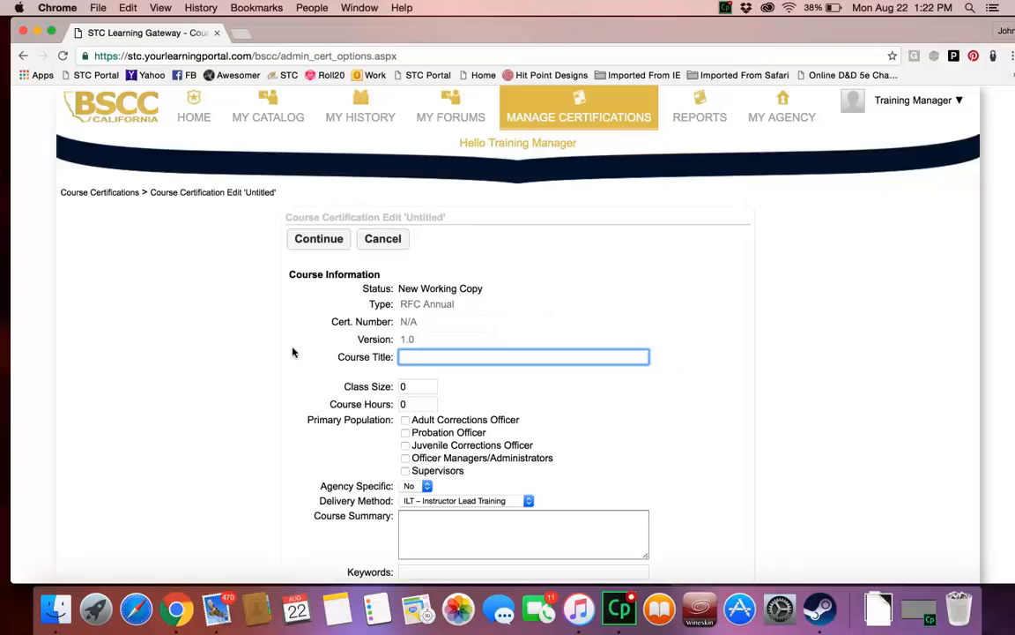
Step: Enter "Test of the Annual RFC" as the course title
{"action": "scroll", "coordinate": [293, 353], "scroll_direction": "down", "scroll_amount": 2}
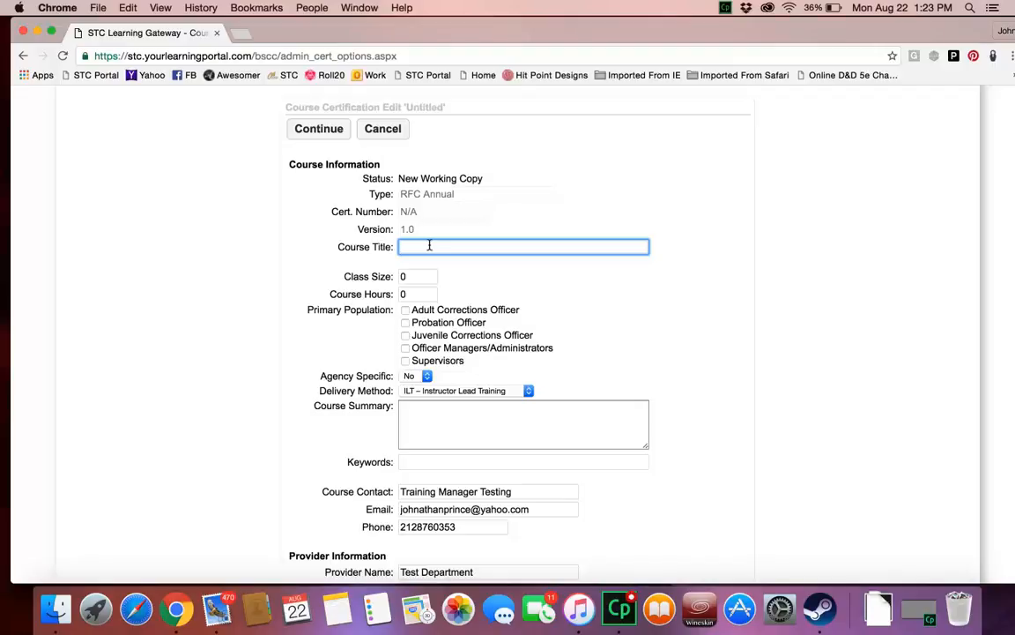
{"action": "type", "text": "T"}
{"action": "type", "text": "Test"}
{"action": "type", "text": " of the Annual "}
{"action": "type", "text": "R"}
{"action": "type", "text": "FC"}
Step: Set the class size to 24 and course hours to 8, and select Adult Corrections Officer as the primary population
{"action": "left_click", "coordinate": [425, 277]}
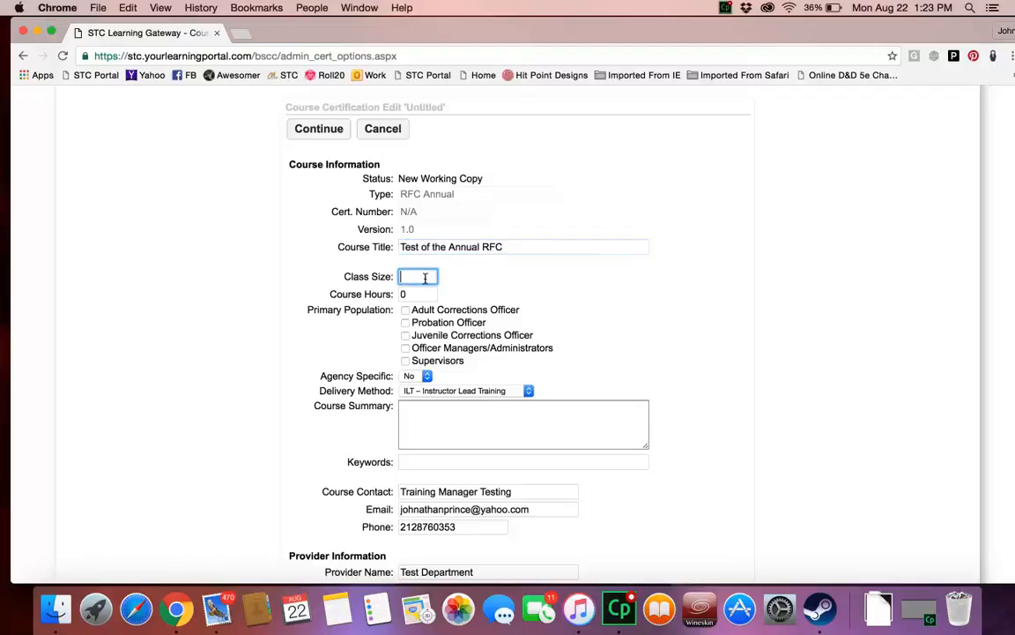
{"action": "type", "text": "24"}
{"action": "key", "text": "Tab"}
{"action": "left_click", "coordinate": [340, 284]}
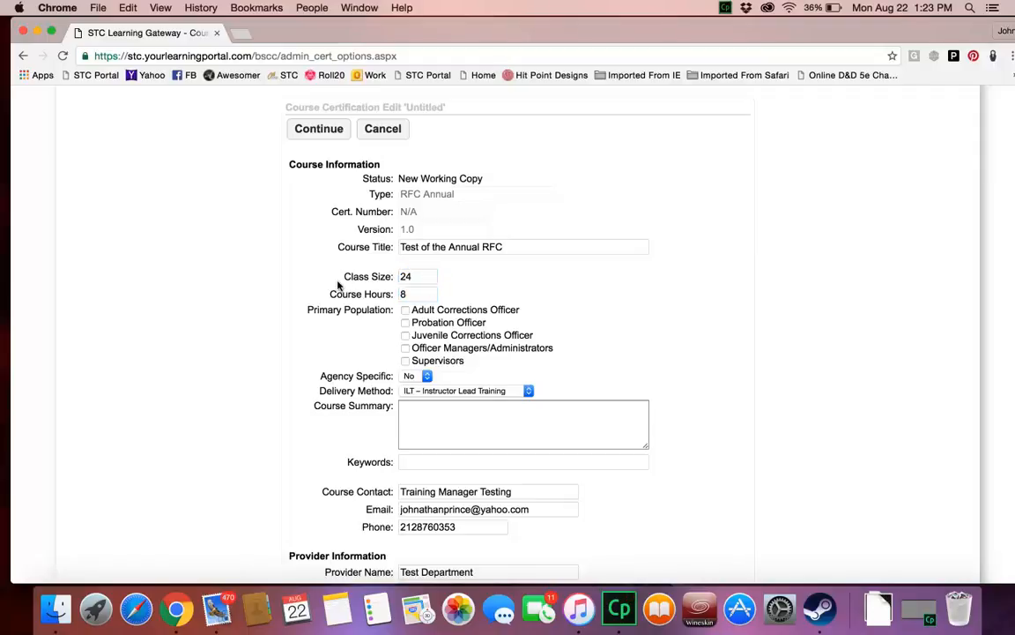
{"action": "left_click", "coordinate": [404, 310]}
{"action": "scroll", "coordinate": [376, 338], "scroll_direction": "down", "scroll_amount": 2}
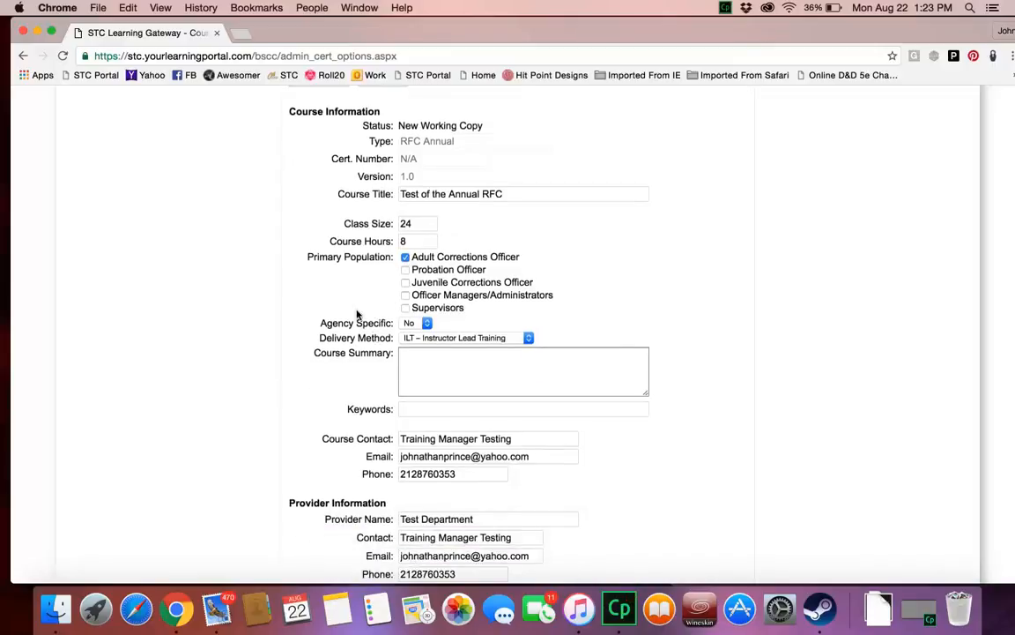
{"action": "left_click", "coordinate": [418, 325]}
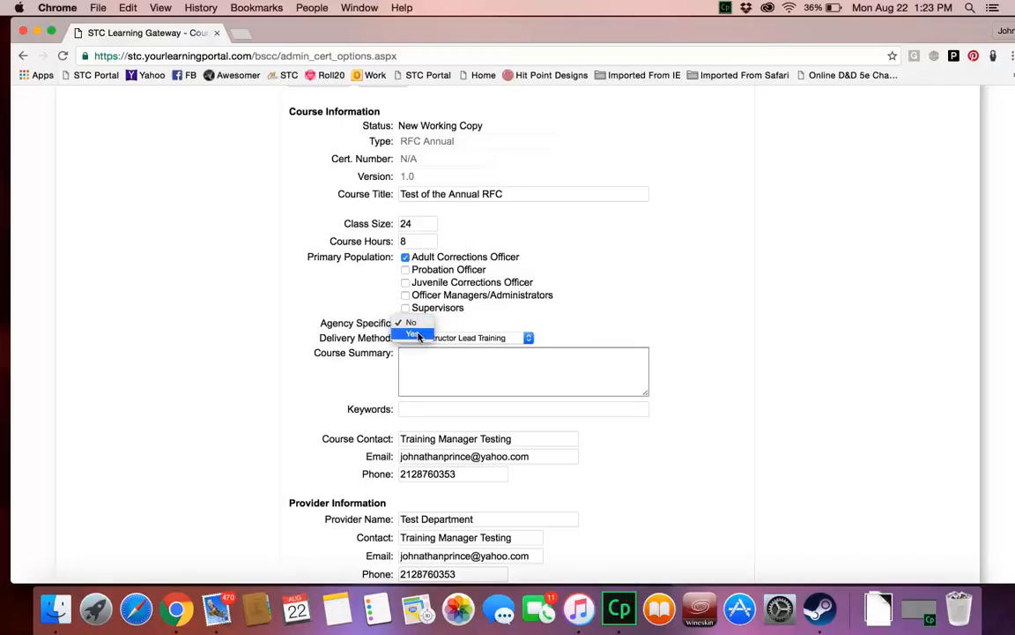
{"action": "left_click", "coordinate": [419, 336]}
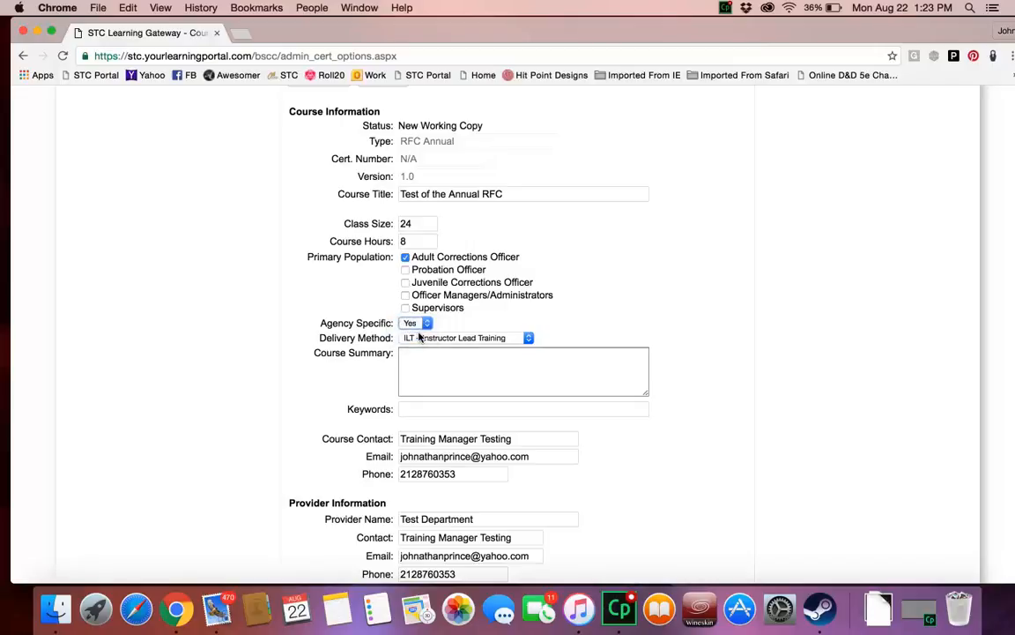
{"action": "left_click", "coordinate": [420, 324]}
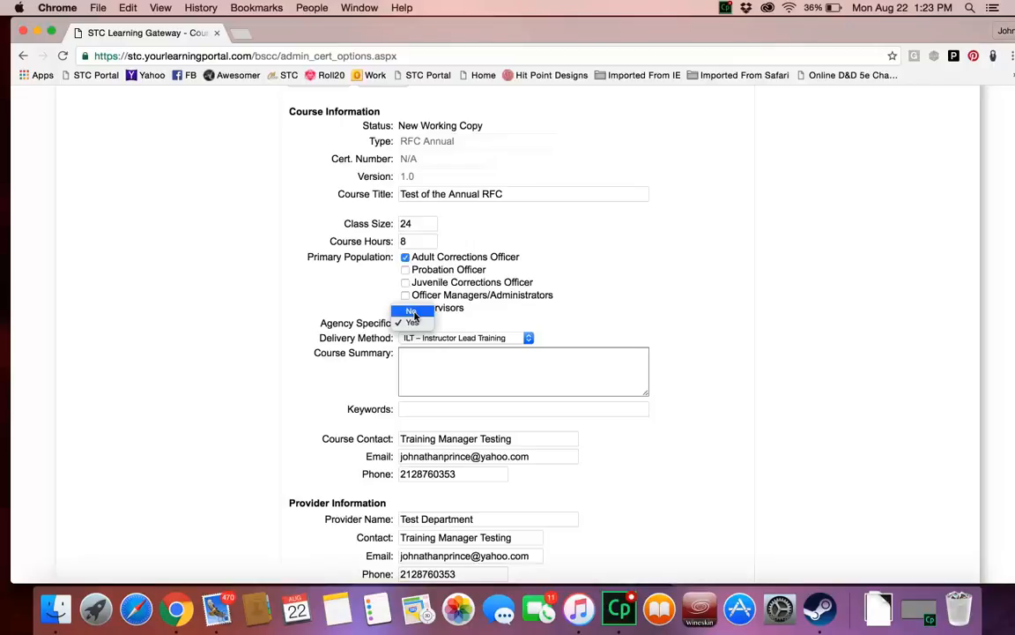
{"action": "left_click", "coordinate": [414, 314]}
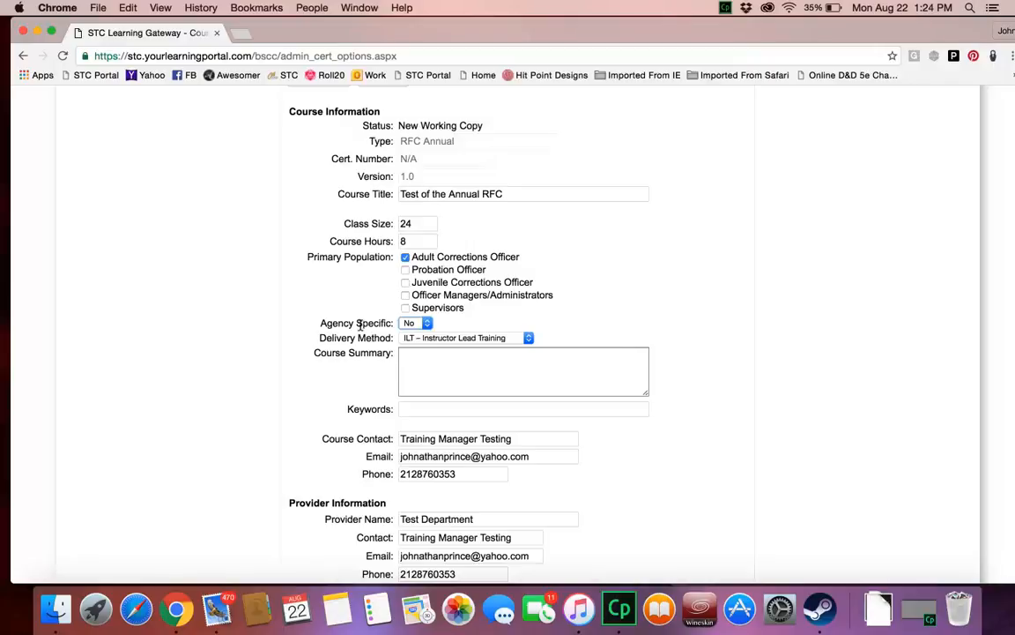
Step: Choose ILT – Instructor Lead Training as the delivery method and enter the course summary "Summary what that course is about."
{"action": "left_click", "coordinate": [423, 343]}
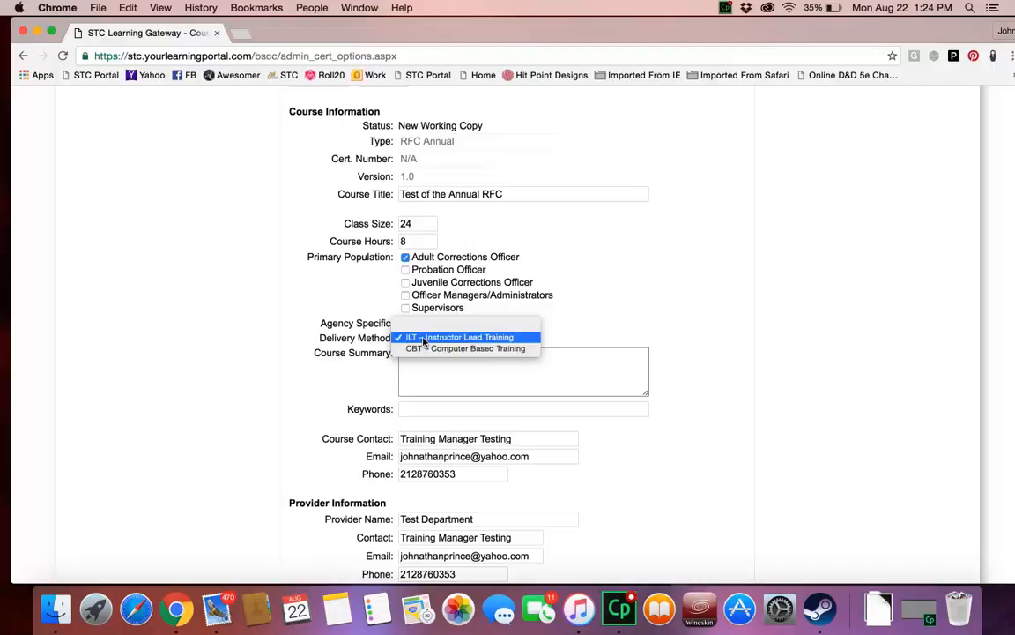
{"action": "left_click", "coordinate": [432, 339]}
{"action": "left_click", "coordinate": [431, 356]}
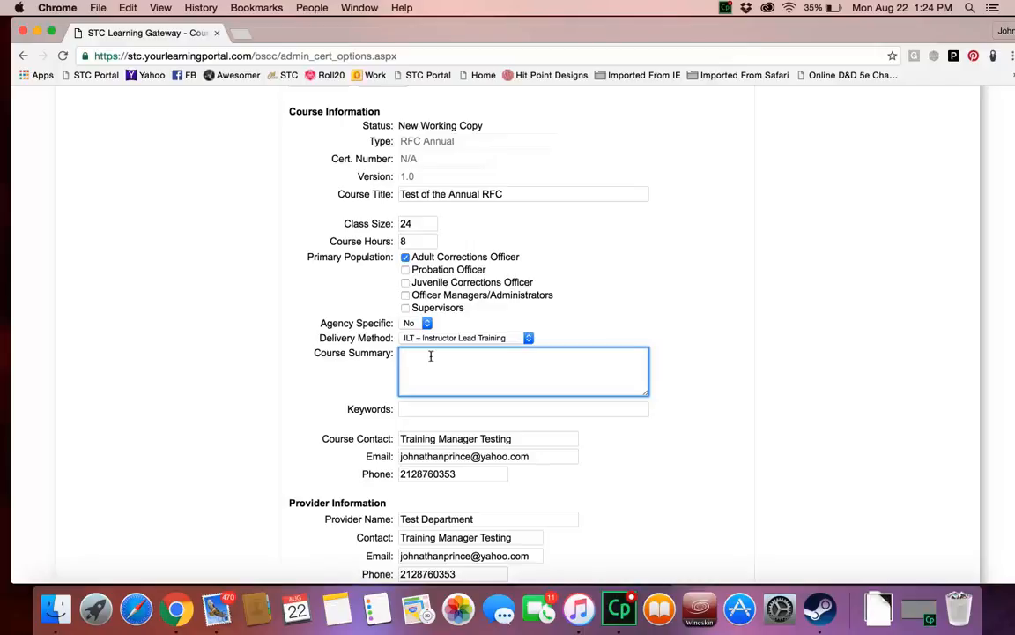
{"action": "type", "text": "Summary what that course is about."}
{"action": "left_click", "coordinate": [291, 366]}
Step: Enter "gangs white gangs." as the course keywords
{"action": "left_click", "coordinate": [414, 409]}
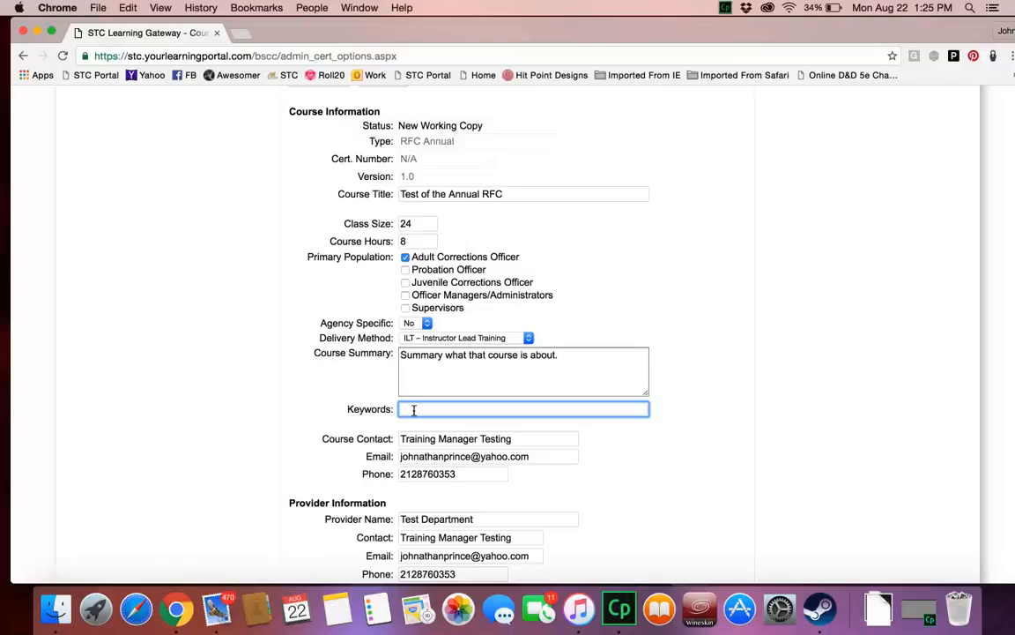
{"action": "type", "text": "game"}
{"action": "type", "text": "white h"}
{"action": "type", "text": "g"}
{"action": "type", "text": "ame"}
{"action": "key", "text": "BackSpace"}
{"action": "key", "text": "BackSpace"}
{"action": "key", "text": "BackSpace"}
{"action": "key", "text": "BackSpace"}
{"action": "type", "text": "gang."}
{"action": "type", "text": "s."}
Step: Check the prefilled course contact and provider information, and read the help on the STC maximum tuition question
{"action": "scroll", "coordinate": [293, 417], "scroll_direction": "down", "scroll_amount": 3}
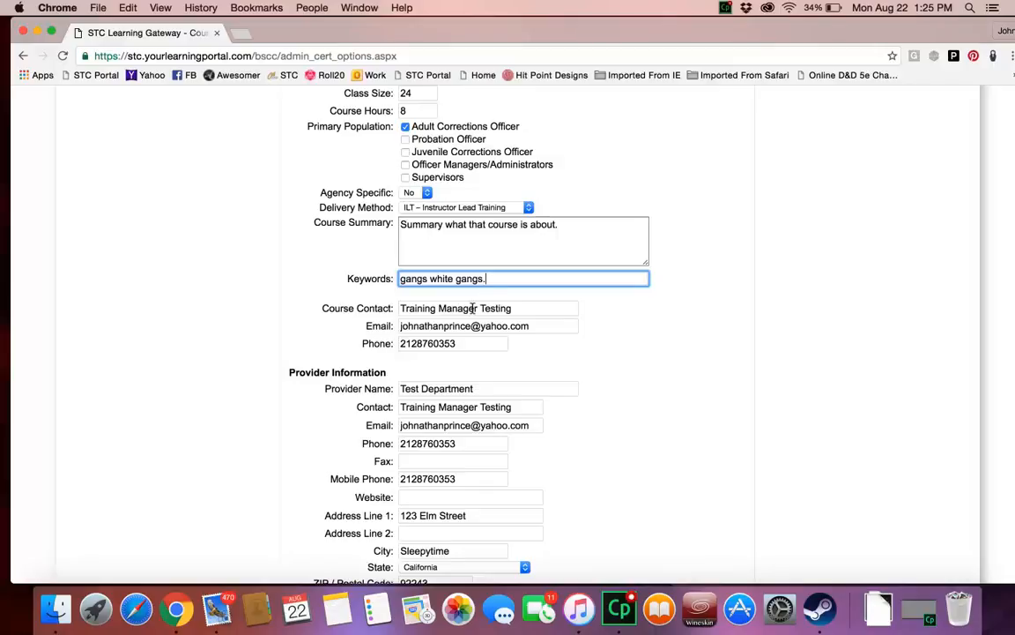
{"action": "left_click", "coordinate": [408, 310]}
{"action": "left_click", "coordinate": [427, 328]}
{"action": "left_click", "coordinate": [429, 343]}
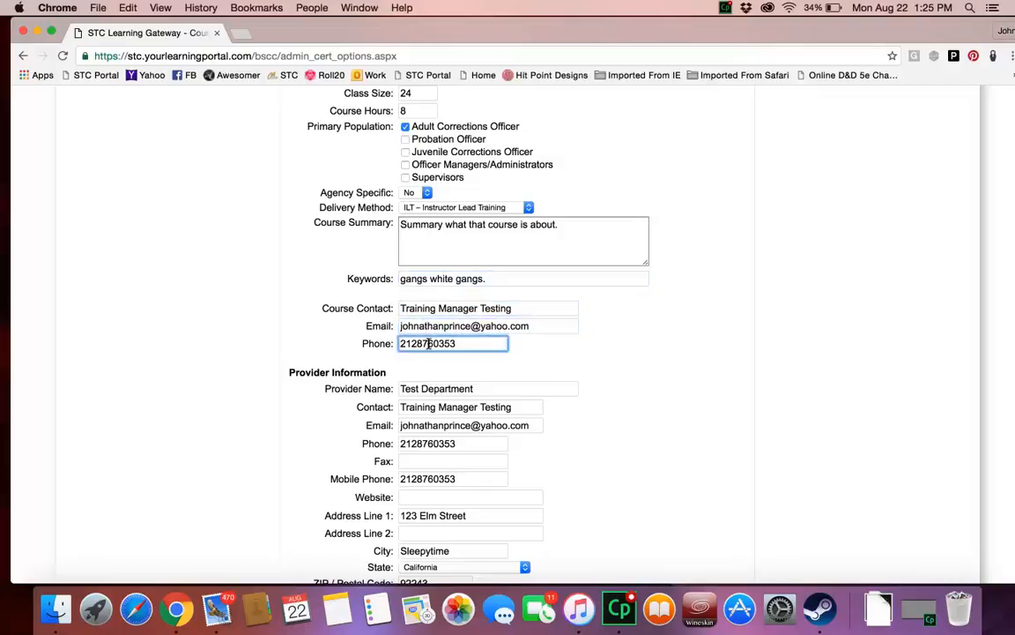
{"action": "scroll", "coordinate": [428, 344], "scroll_direction": "down", "scroll_amount": 1}
{"action": "scroll", "coordinate": [429, 344], "scroll_direction": "down", "scroll_amount": 10}
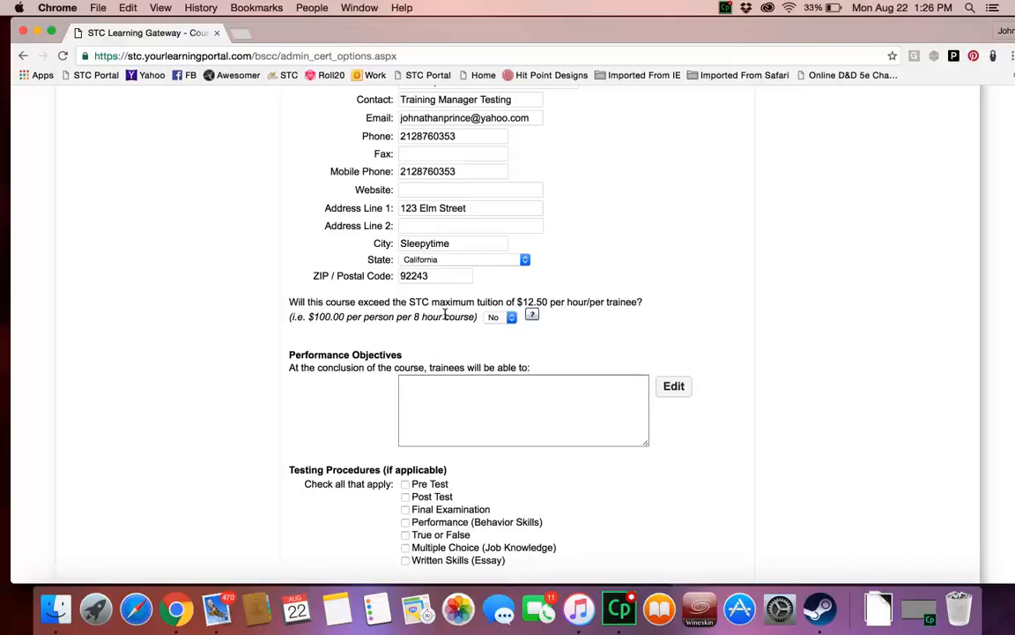
{"action": "left_click", "coordinate": [532, 316]}
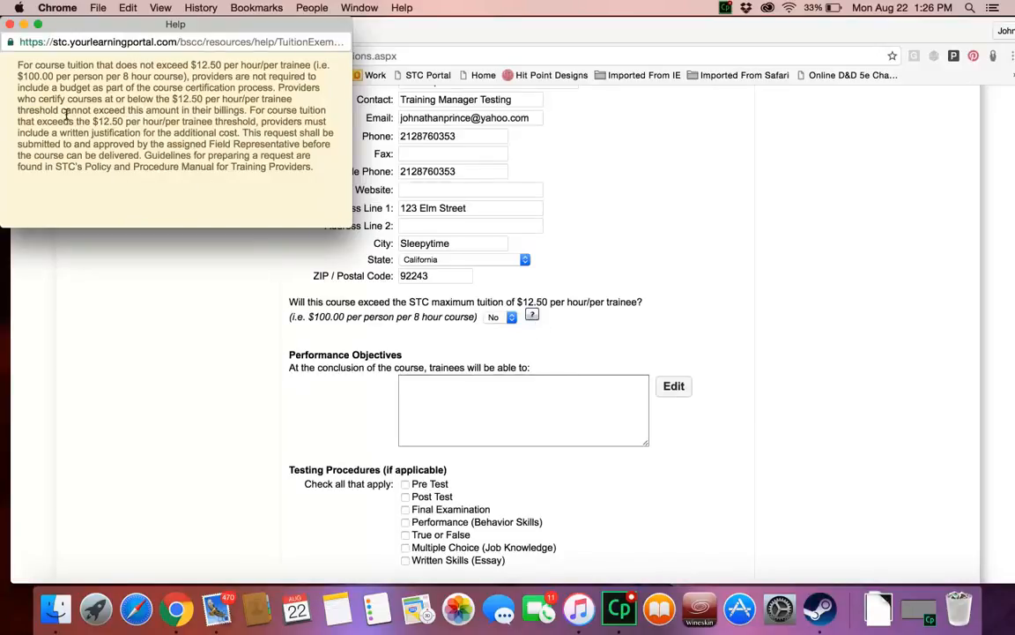
{"action": "left_click", "coordinate": [10, 24]}
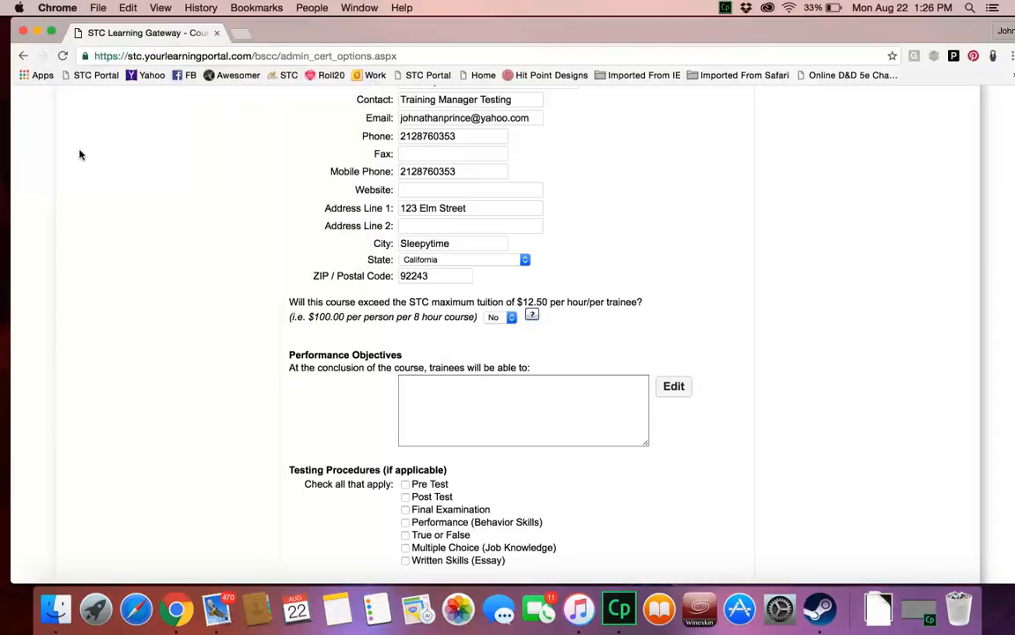
Step: Enter a numbered list with the blank items 1), 2) and 3) in the performance objectives
{"action": "scroll", "coordinate": [270, 256], "scroll_direction": "down", "scroll_amount": 3}
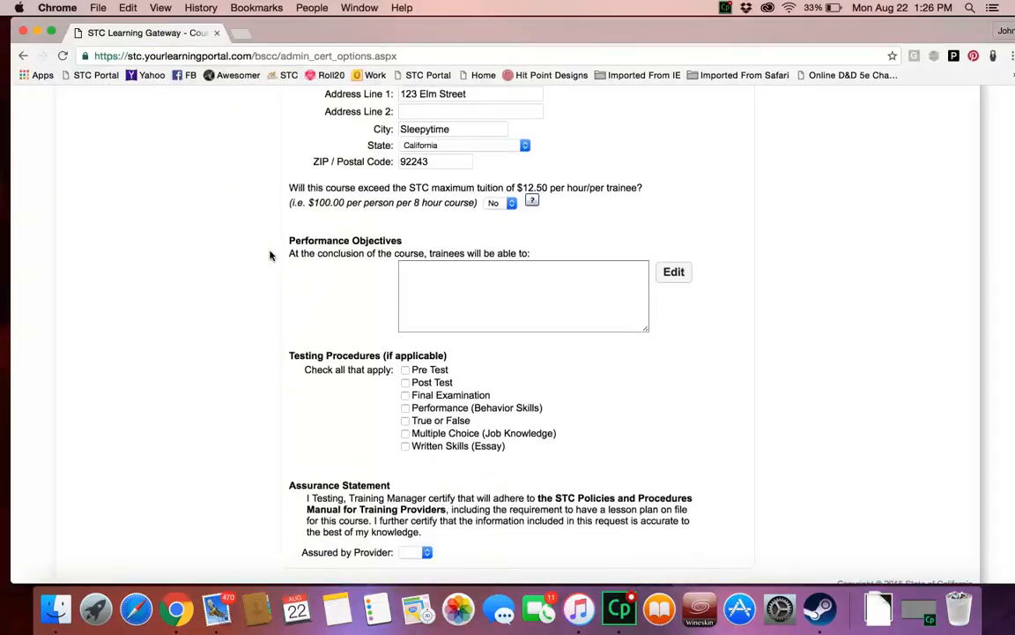
{"action": "left_click", "coordinate": [424, 274]}
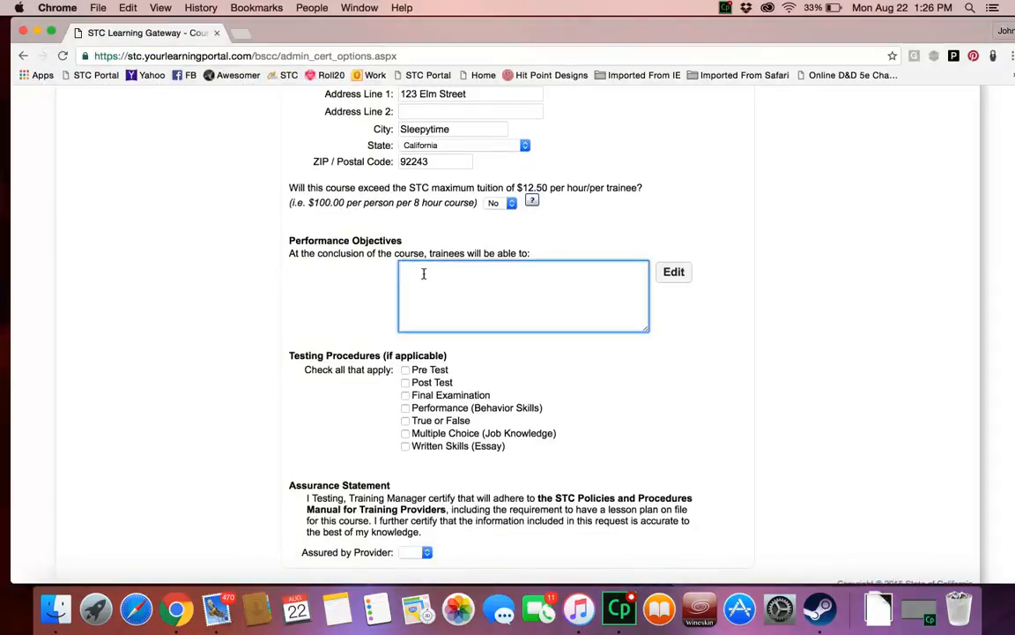
{"action": "type", "text": "1) Ideny"}
{"action": "key", "text": "BackSpace"}
{"action": "key", "text": "BackSpace"}
{"action": "type", "text": "ty"}
{"action": "key", "text": "BackSpace"}
{"action": "key", "text": "BackSpace"}
{"action": "key", "text": "Return"}
{"action": "type", "text": "2) "}
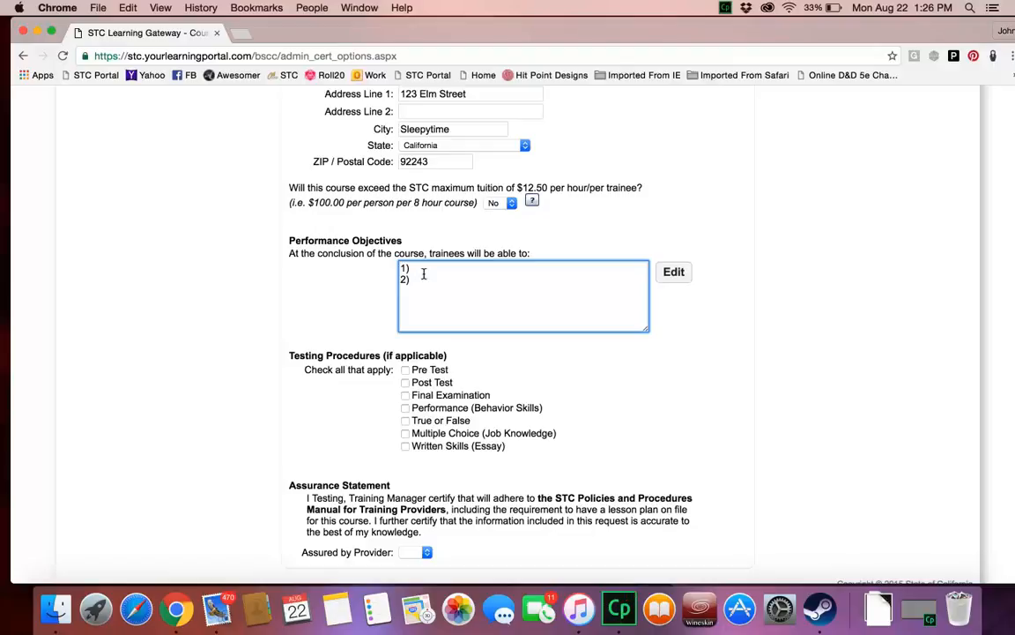
{"action": "type", "text": "3"}
Step: Select Pre Test and Post Test as the testing procedures
{"action": "scroll", "coordinate": [361, 303], "scroll_direction": "down", "scroll_amount": 1}
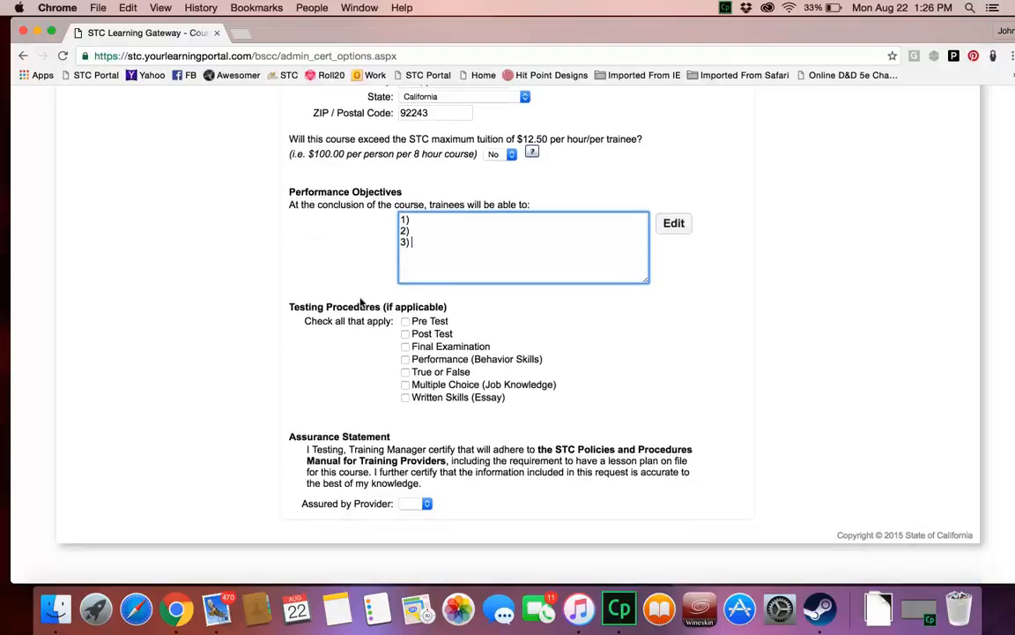
{"action": "left_click", "coordinate": [406, 326]}
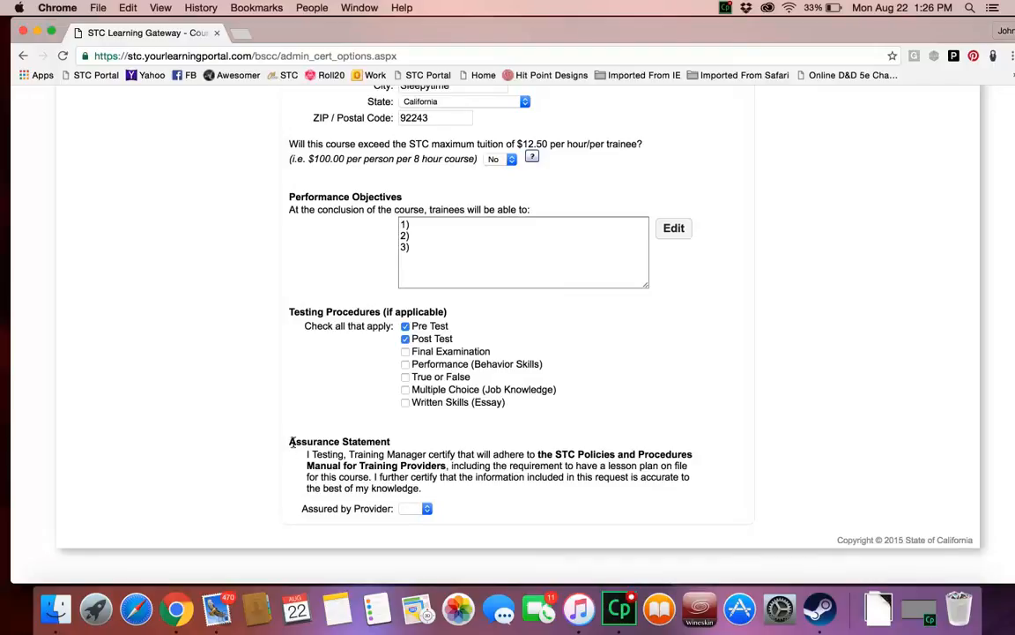
Step: Set Assured by Provider to Yes and continue to the certification's info page
{"action": "left_click", "coordinate": [410, 508]}
{"action": "scroll", "coordinate": [282, 340], "scroll_direction": "up", "scroll_amount": 15}
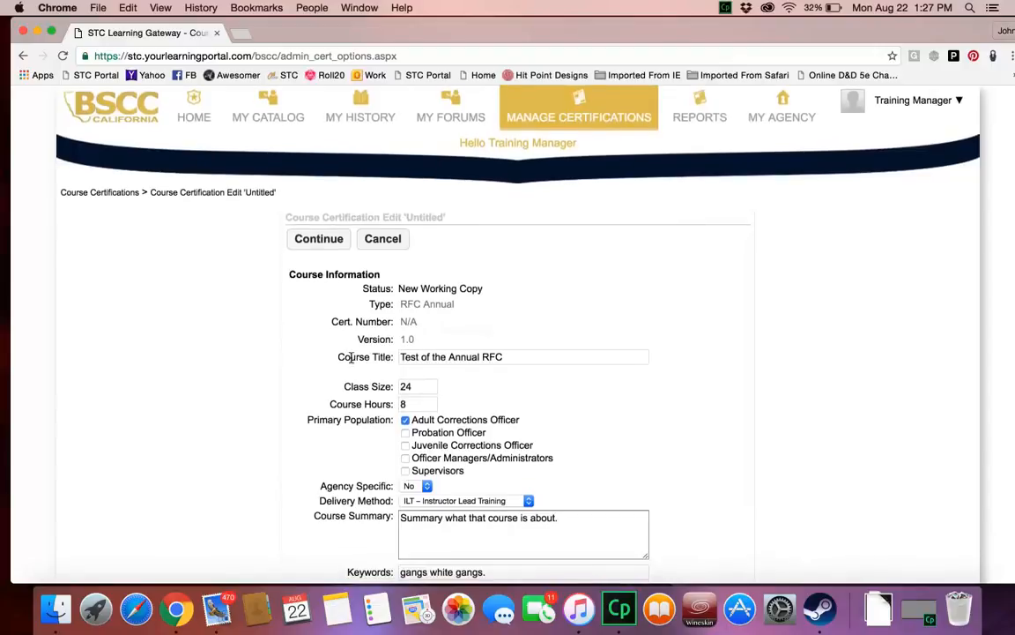
{"action": "left_click", "coordinate": [318, 239]}
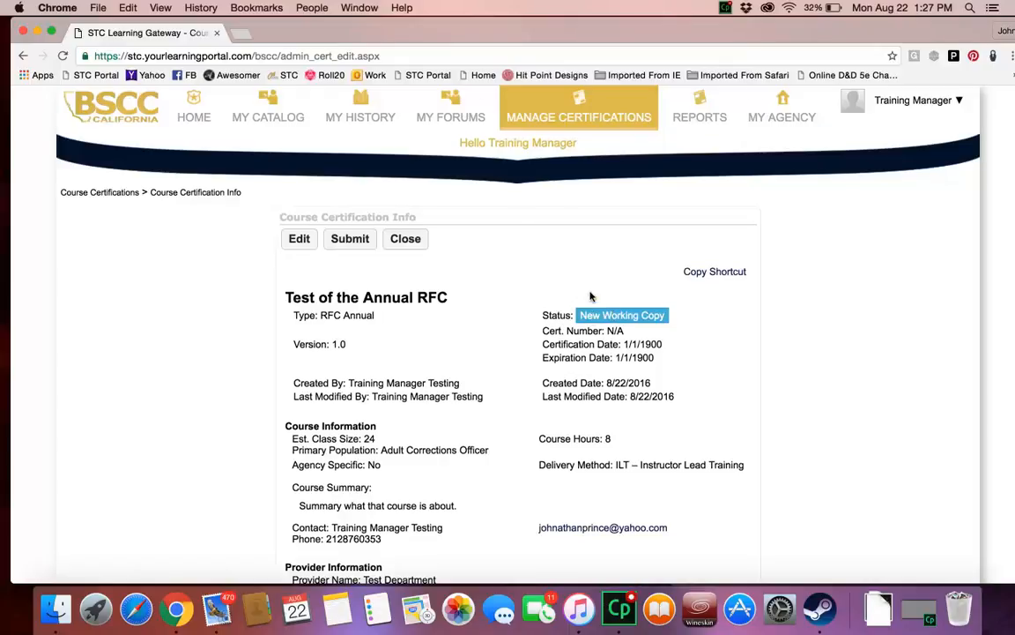
Step: Review the new certification's status, certification date, course and provider details, and its version, history and attachment sections
{"action": "scroll", "coordinate": [591, 297], "scroll_direction": "down", "scroll_amount": 3}
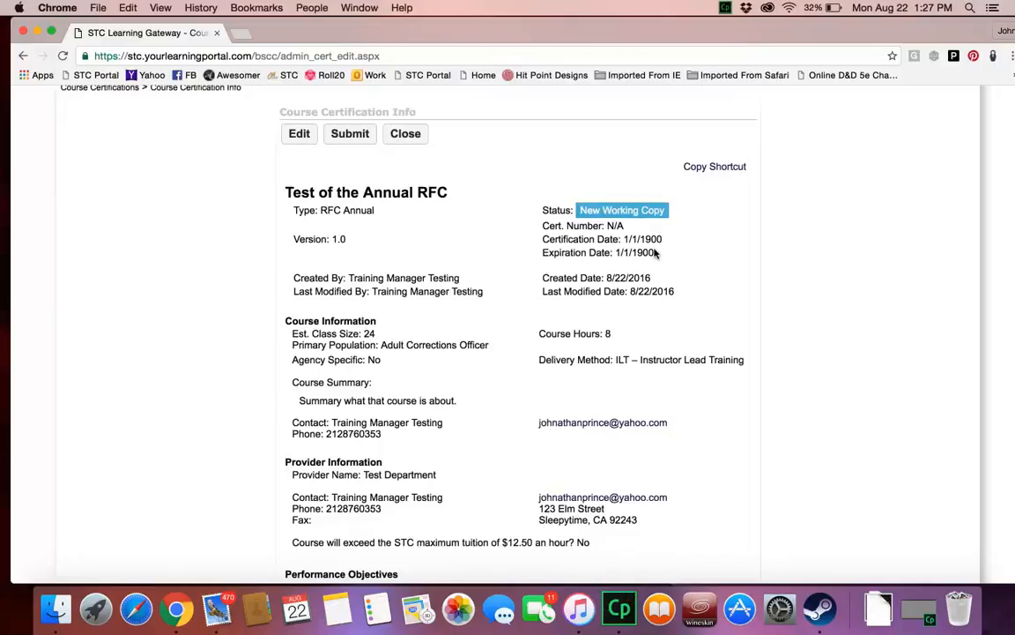
{"action": "left_click_drag", "start_coordinate": [623, 239], "coordinate": [667, 238]}
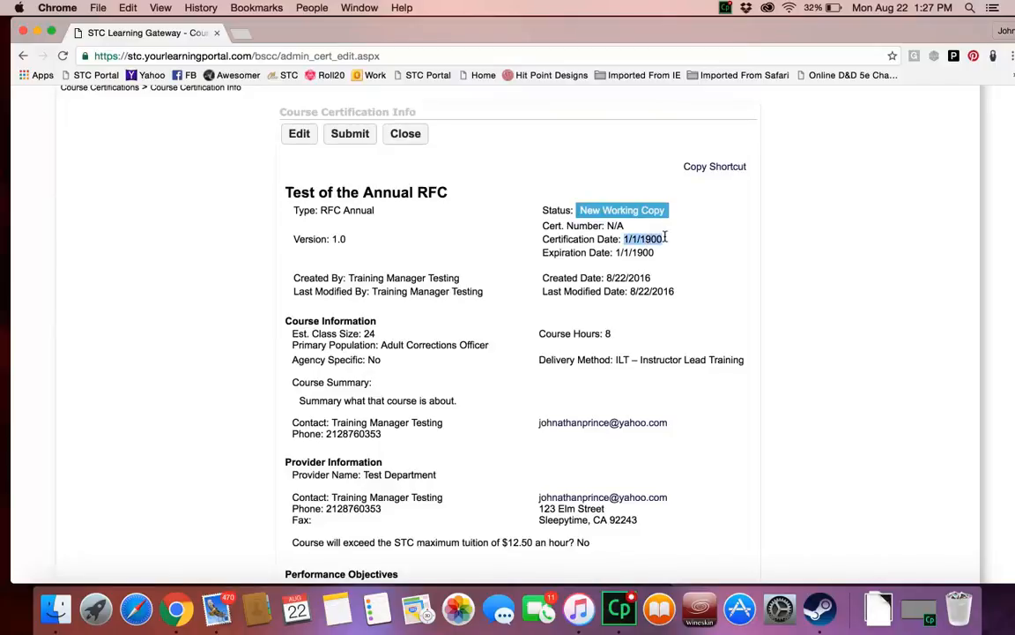
{"action": "left_click", "coordinate": [663, 238]}
{"action": "scroll", "coordinate": [495, 262], "scroll_direction": "down", "scroll_amount": 5}
{"action": "scroll", "coordinate": [495, 262], "scroll_direction": "down", "scroll_amount": 10}
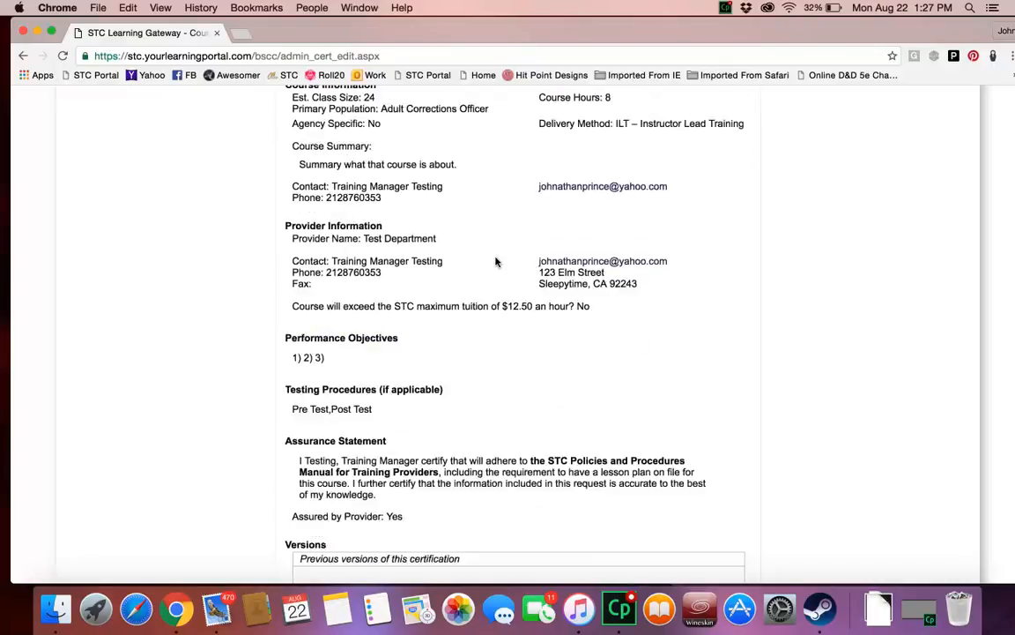
{"action": "scroll", "coordinate": [495, 262], "scroll_direction": "down", "scroll_amount": 4}
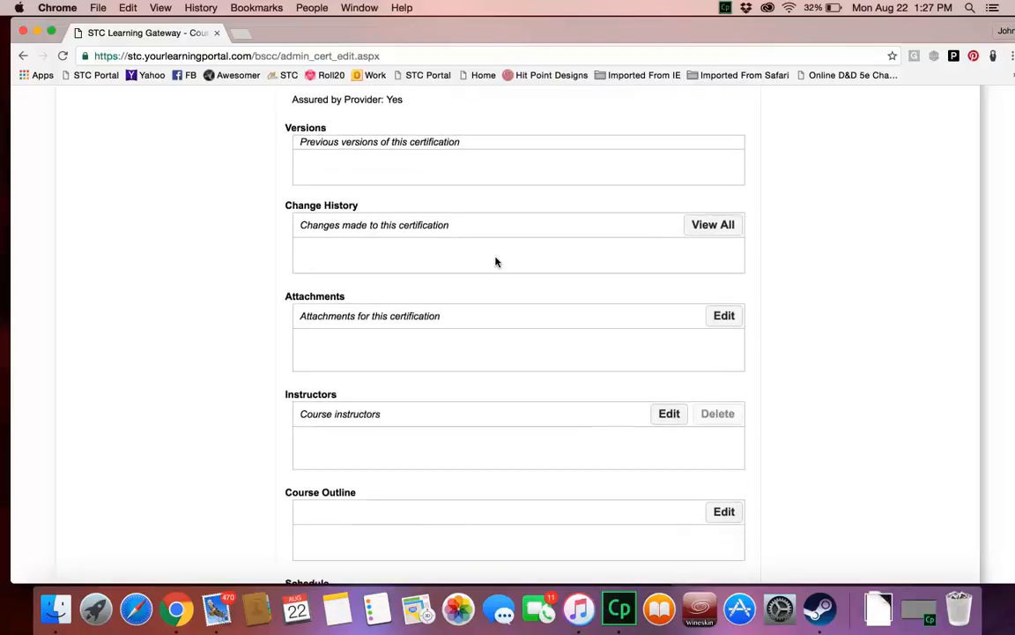
Step: Assign the first listed Test Department instructor to the course certification and update the instructor list
{"action": "scroll", "coordinate": [495, 262], "scroll_direction": "down", "scroll_amount": 4}
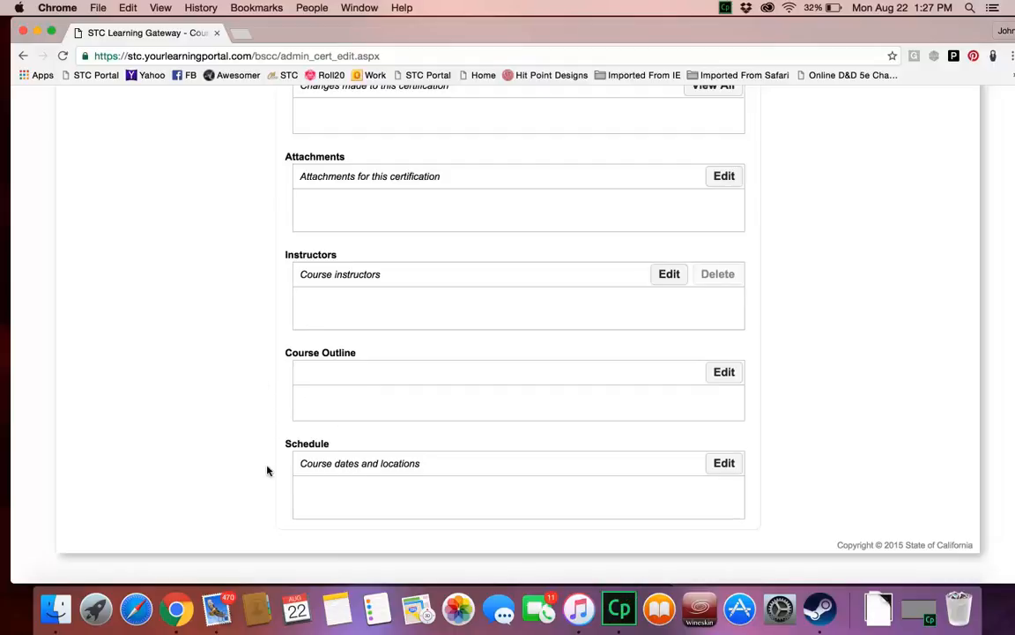
{"action": "left_click", "coordinate": [669, 275]}
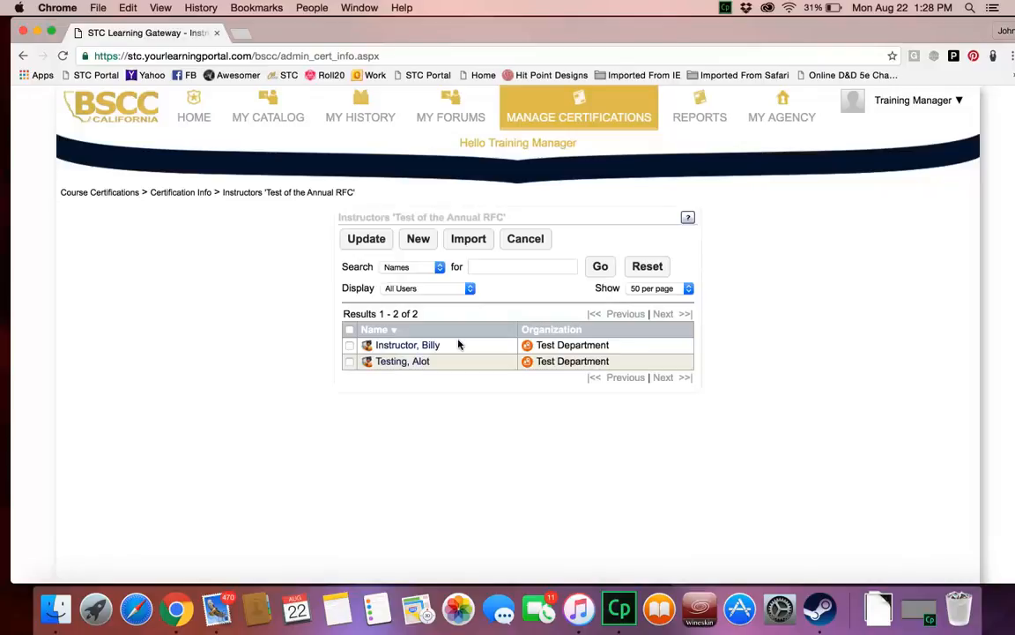
{"action": "left_click", "coordinate": [349, 346]}
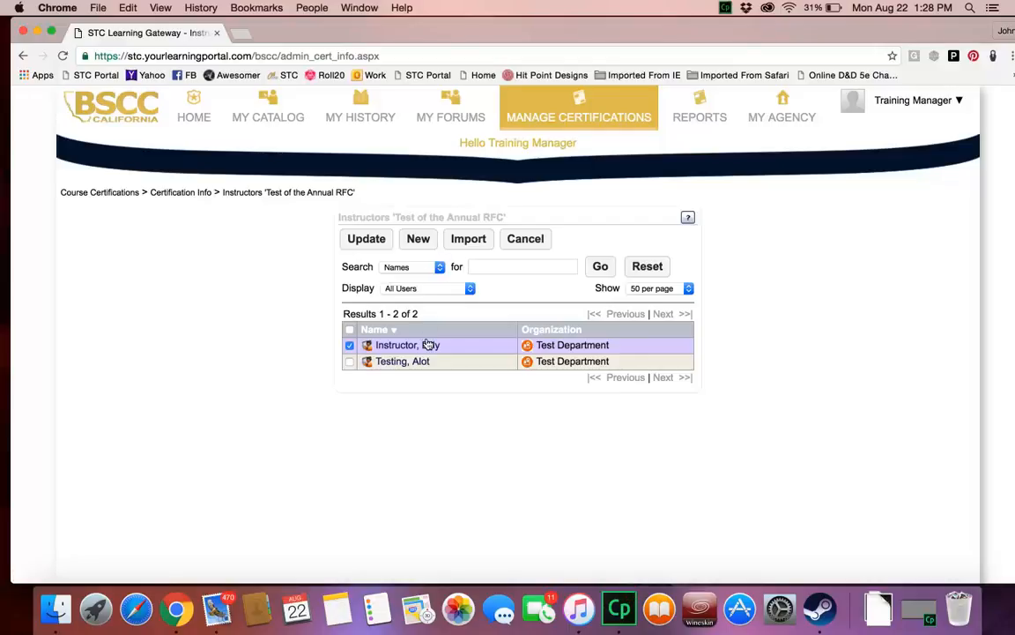
{"action": "left_click", "coordinate": [373, 241]}
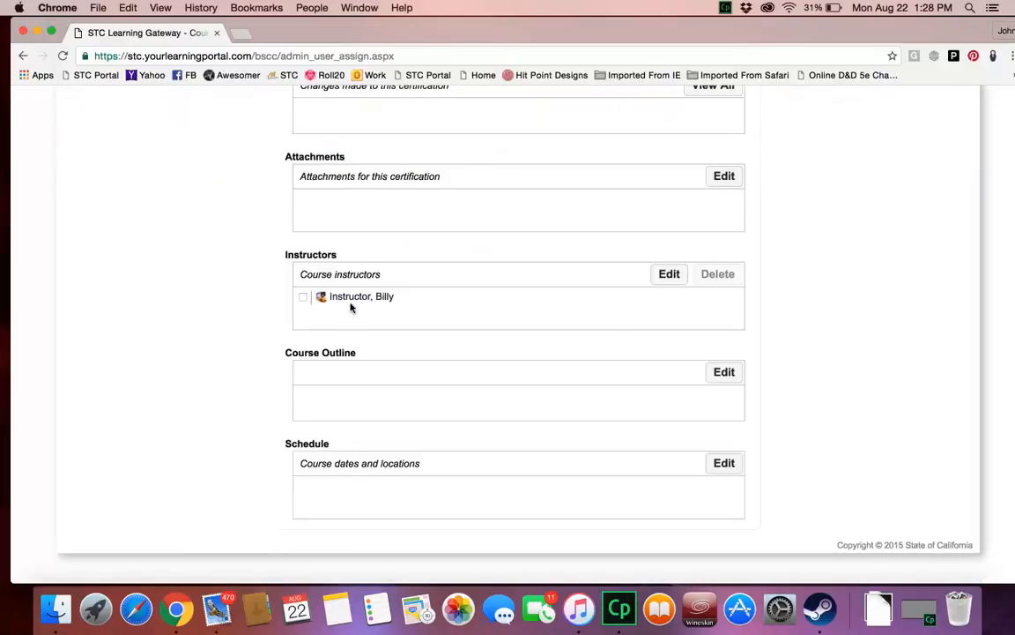
Step: Open the course outline for editing and start a new Day 1 subject running from 0800 to 0900
{"action": "left_click", "coordinate": [720, 375]}
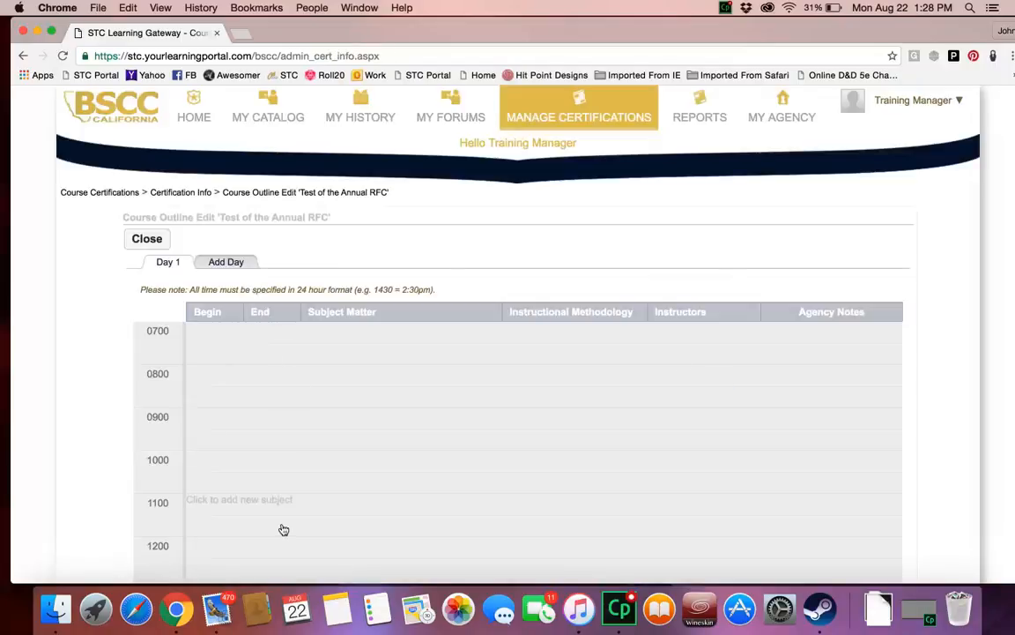
{"action": "scroll", "coordinate": [283, 530], "scroll_direction": "down", "scroll_amount": 4}
{"action": "scroll", "coordinate": [283, 529], "scroll_direction": "up", "scroll_amount": 1}
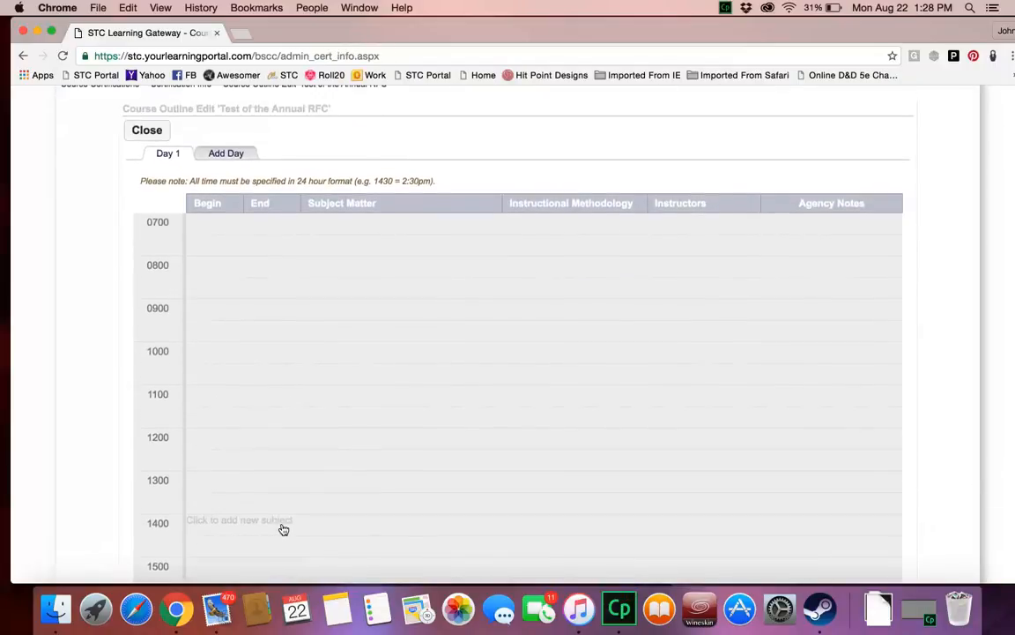
{"action": "left_click", "coordinate": [221, 270]}
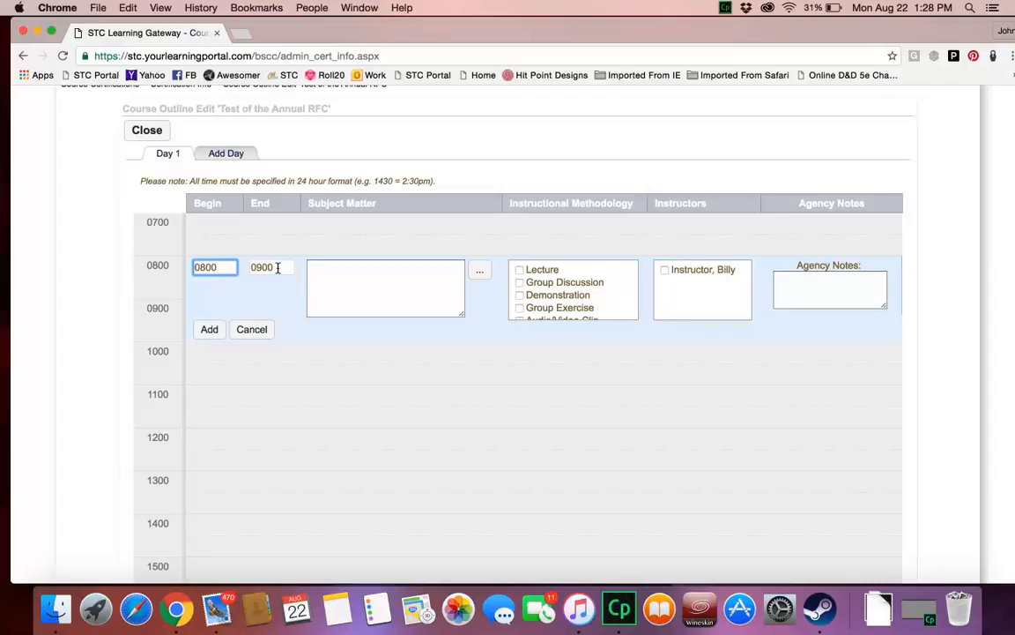
{"action": "left_click", "coordinate": [278, 268]}
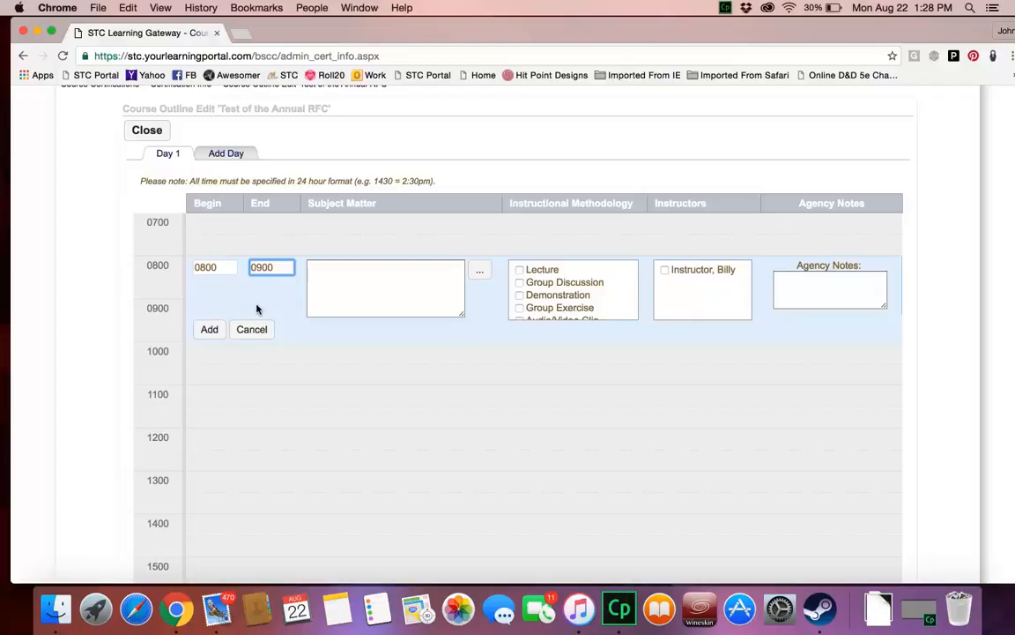
Step: Enter "Teaching how to use Learning Portal." as the subject matter of the 0800 entry
{"action": "left_click", "coordinate": [343, 281]}
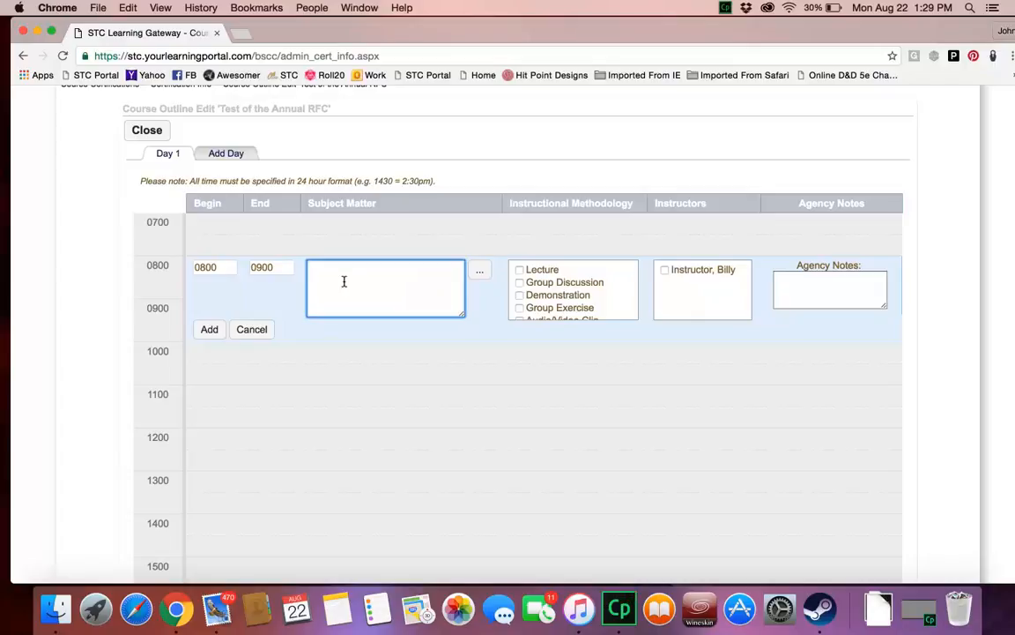
{"action": "type", "text": "Teaching how to use Learning Portal."}
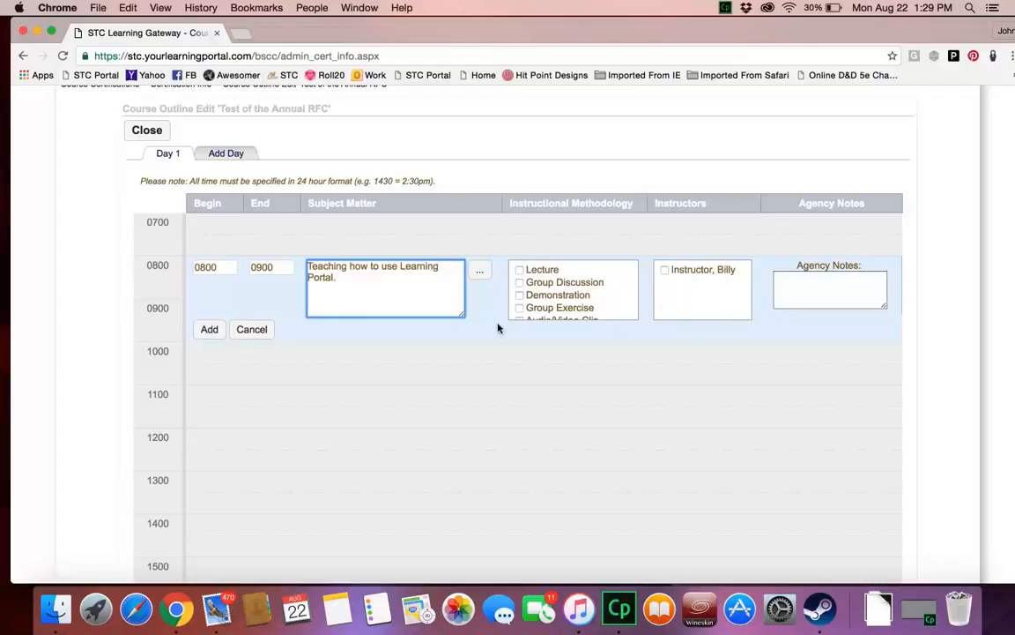
Step: Enlarge the subject matter box slightly, open its text in the HTML editor and update it without edits
{"action": "mouse_move", "coordinate": [461, 315]}
{"action": "left_mouse_down"}
{"action": "mouse_move", "coordinate": [501, 430]}
{"action": "mouse_move", "coordinate": [464, 323]}
{"action": "left_mouse_up"}
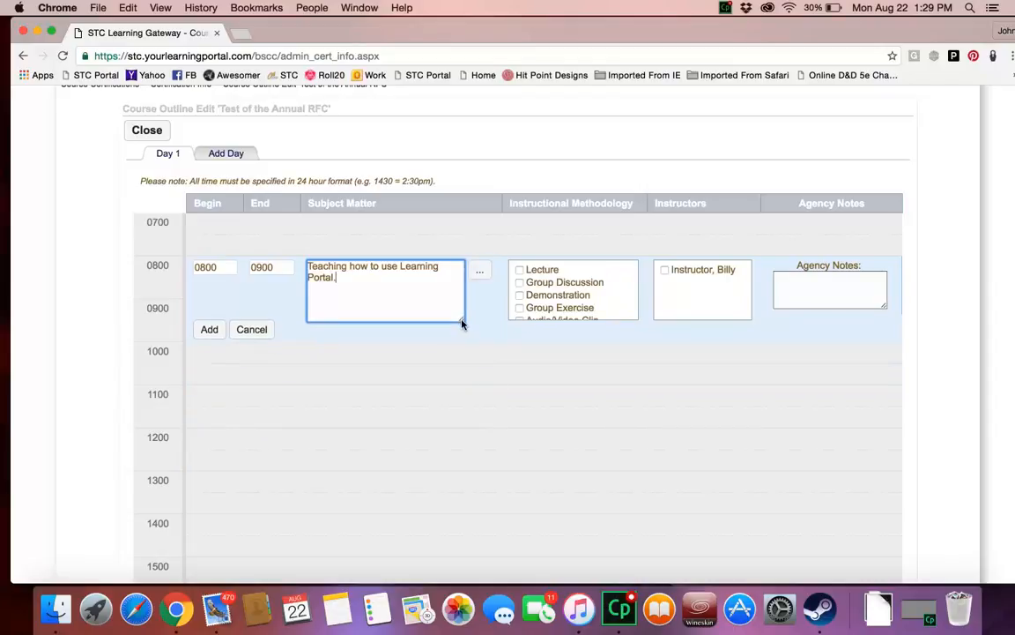
{"action": "left_click", "coordinate": [484, 276]}
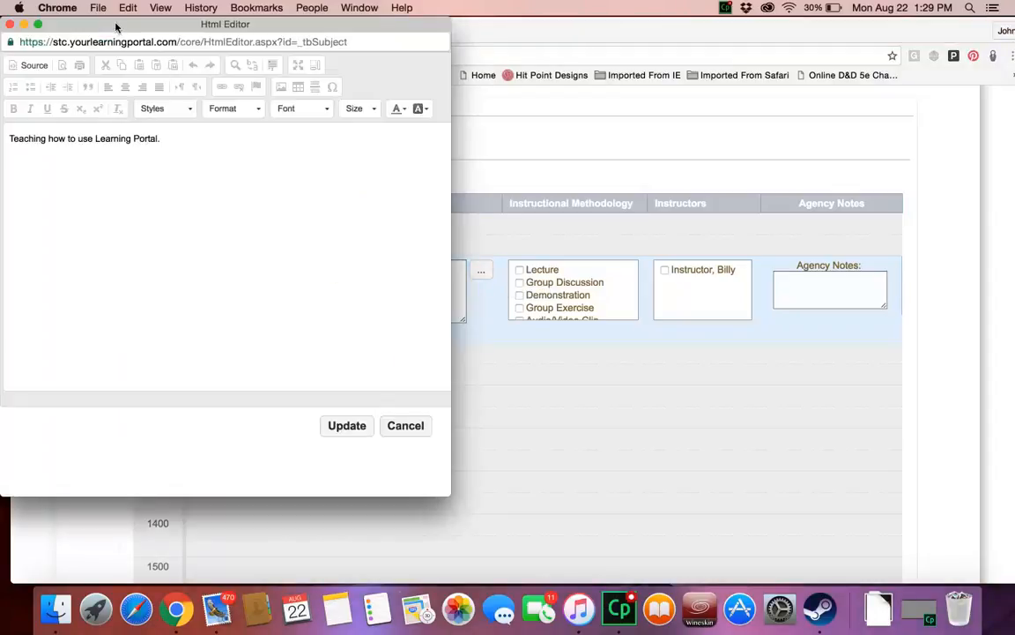
{"action": "left_click_drag", "start_coordinate": [116, 25], "coordinate": [216, 60]}
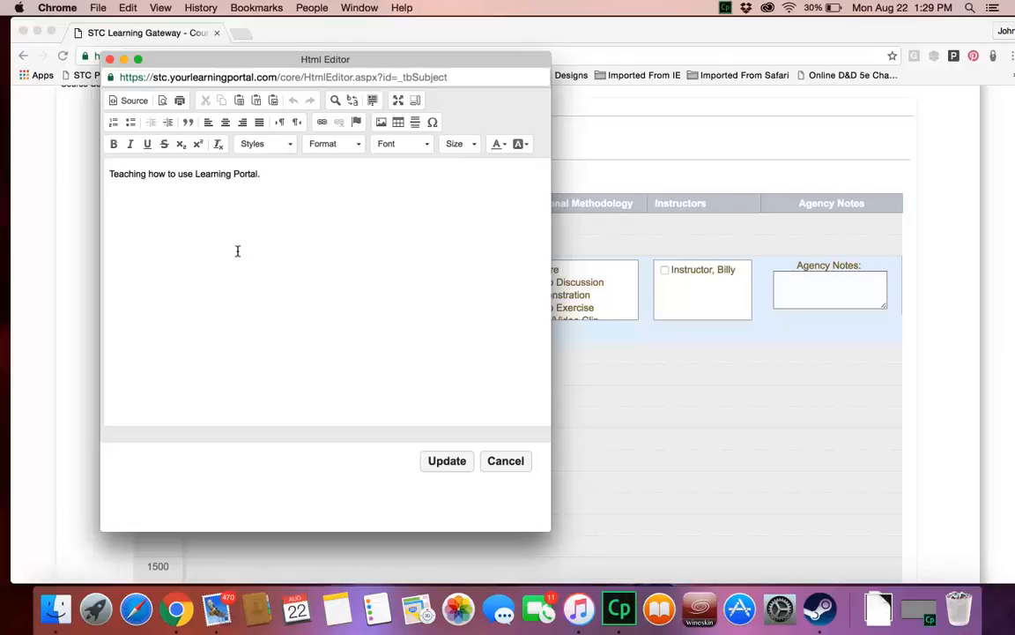
{"action": "left_click", "coordinate": [443, 462]}
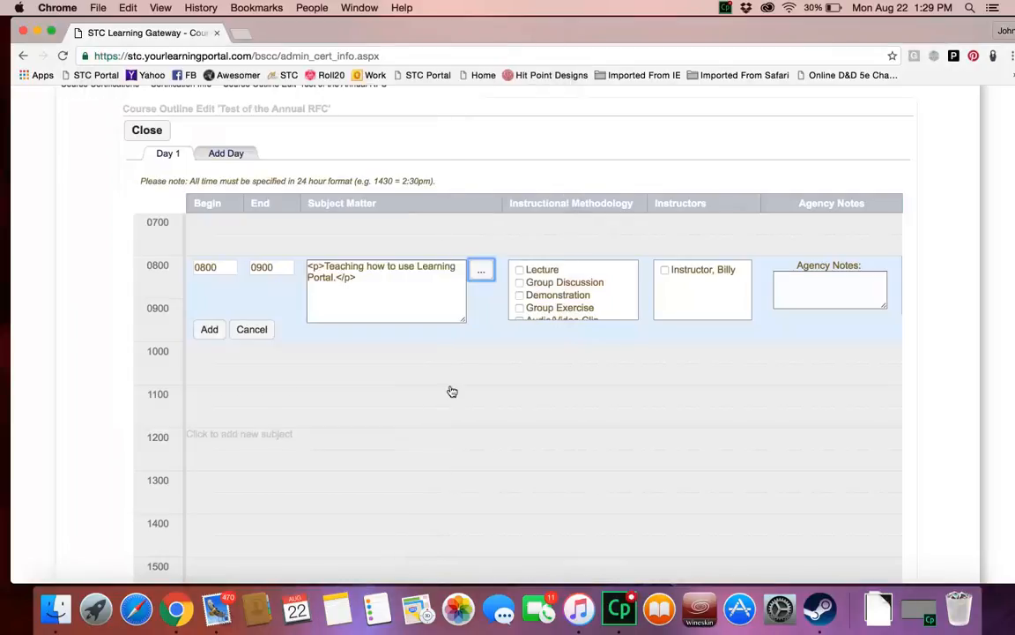
Step: Choose Lecture and Group Discussion as methodologies, assign the listed instructor, and add the 0800 subject to the outline
{"action": "scroll", "coordinate": [529, 282], "scroll_direction": "down", "scroll_amount": 5}
{"action": "scroll", "coordinate": [529, 279], "scroll_direction": "up", "scroll_amount": 3}
{"action": "scroll", "coordinate": [529, 279], "scroll_direction": "up", "scroll_amount": 3}
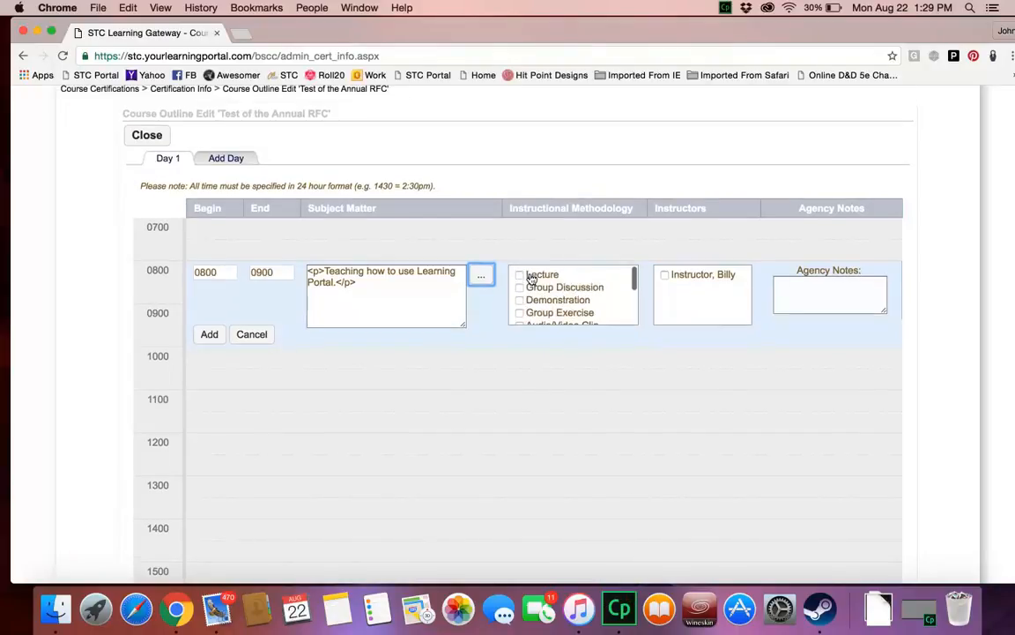
{"action": "left_click", "coordinate": [521, 275]}
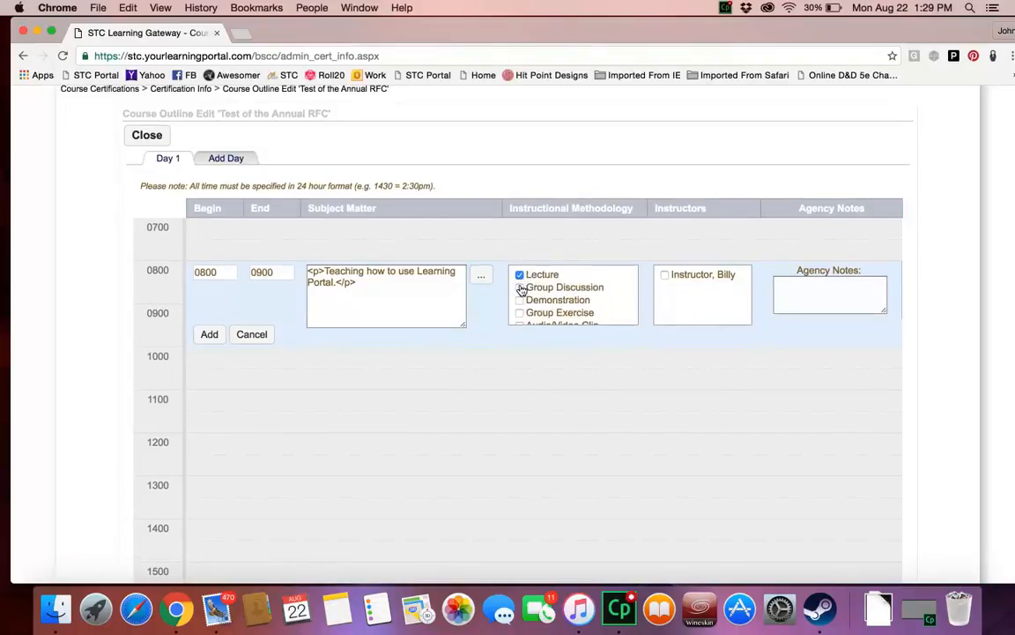
{"action": "left_click", "coordinate": [520, 288]}
{"action": "left_click", "coordinate": [665, 275]}
{"action": "left_click", "coordinate": [208, 334]}
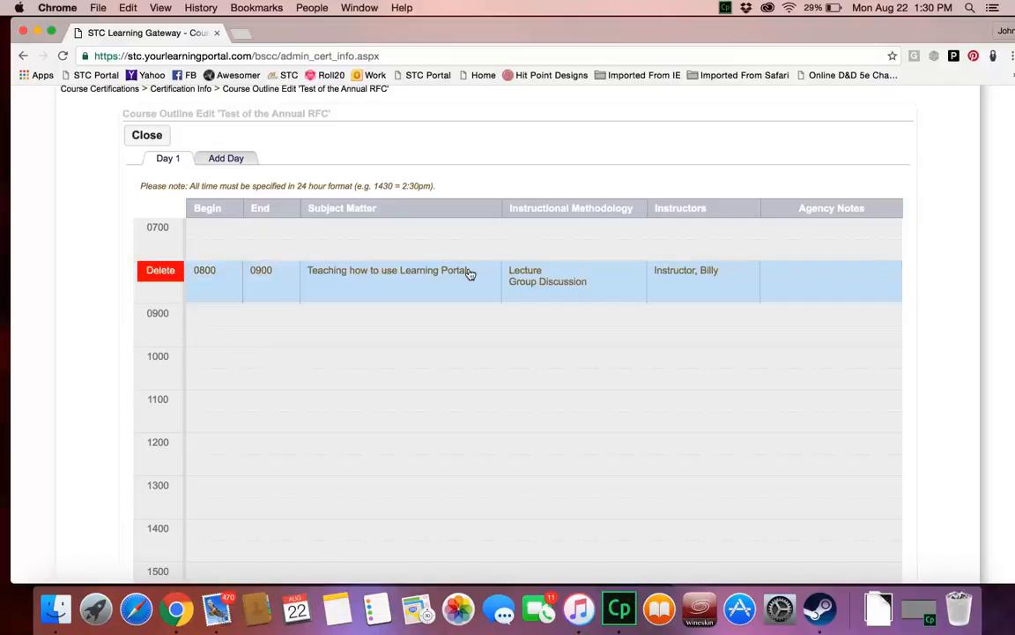
Step: Start a second Day 1 subject from 0900 to 1000 with "Hour two" as its subject matter
{"action": "left_click", "coordinate": [221, 314]}
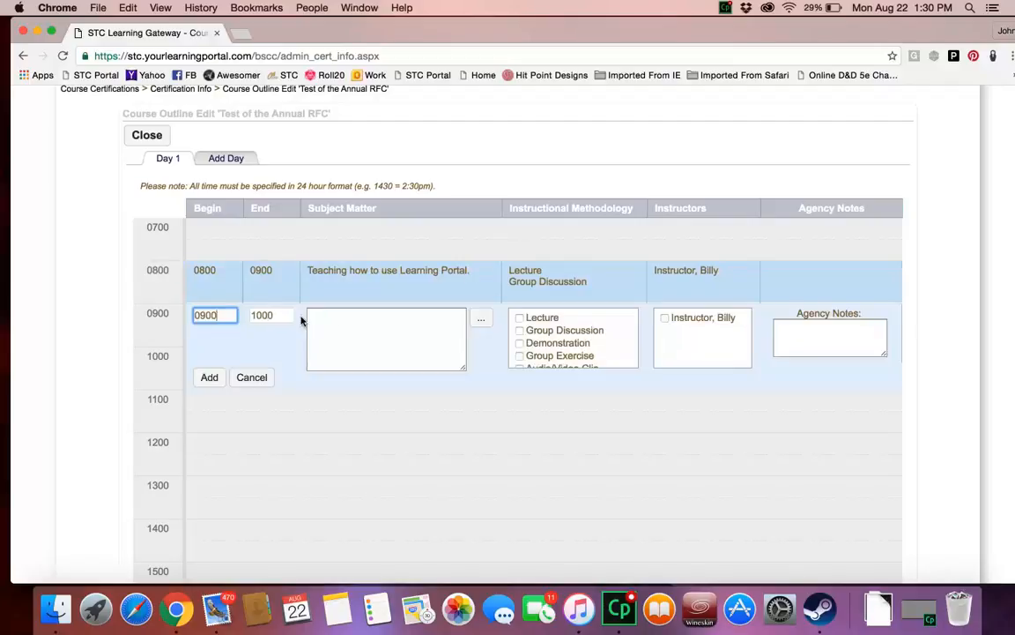
{"action": "left_click", "coordinate": [335, 322]}
{"action": "type", "text": "anthor"}
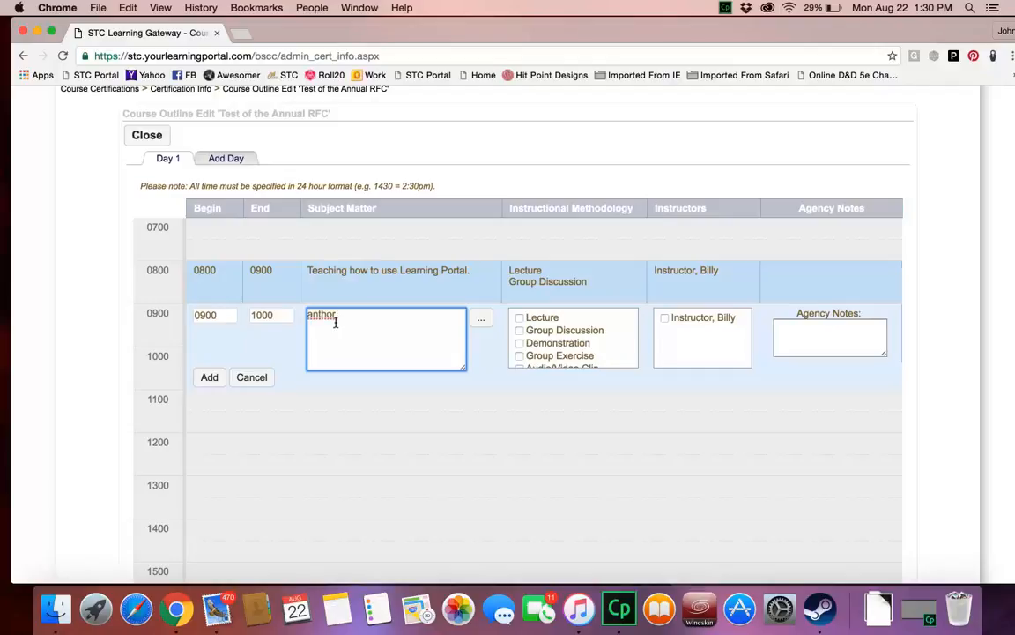
{"action": "key", "text": "BackSpace"}
{"action": "key", "text": "BackSpace"}
{"action": "key", "text": "BackSpace"}
{"action": "key", "text": "BackSpace"}
{"action": "key", "text": "BackSpace"}
{"action": "key", "text": "BackSpace"}
{"action": "type", "text": "Hour two"}
Step: Assign Group Discussion, Demonstration and the listed instructor to the 0900 subject, enter the agency note "Send to your FR", and add it
{"action": "left_click", "coordinate": [519, 330]}
{"action": "left_click", "coordinate": [520, 344]}
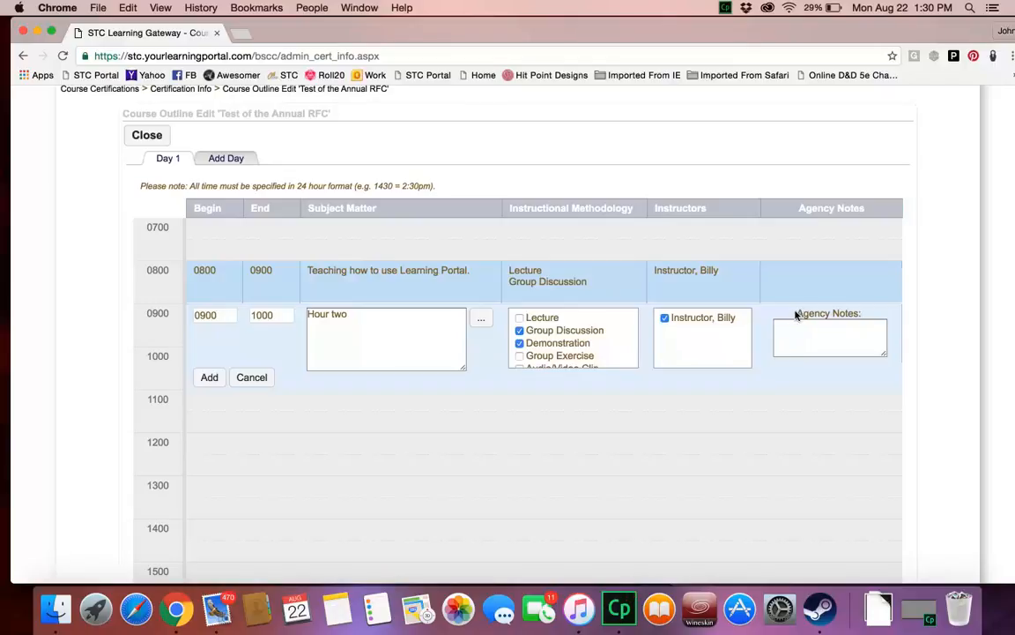
{"action": "left_click_drag", "start_coordinate": [798, 313], "coordinate": [857, 333]}
{"action": "left_click", "coordinate": [828, 328]}
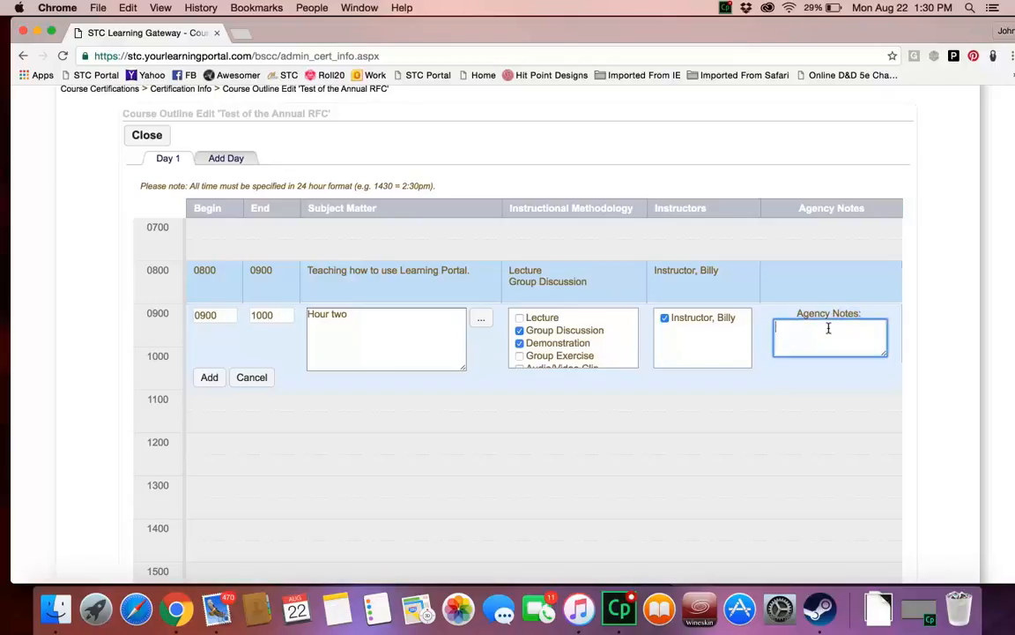
{"action": "type", "text": "Send to your"}
{"action": "type", "text": "R"}
{"action": "left_click", "coordinate": [212, 378]}
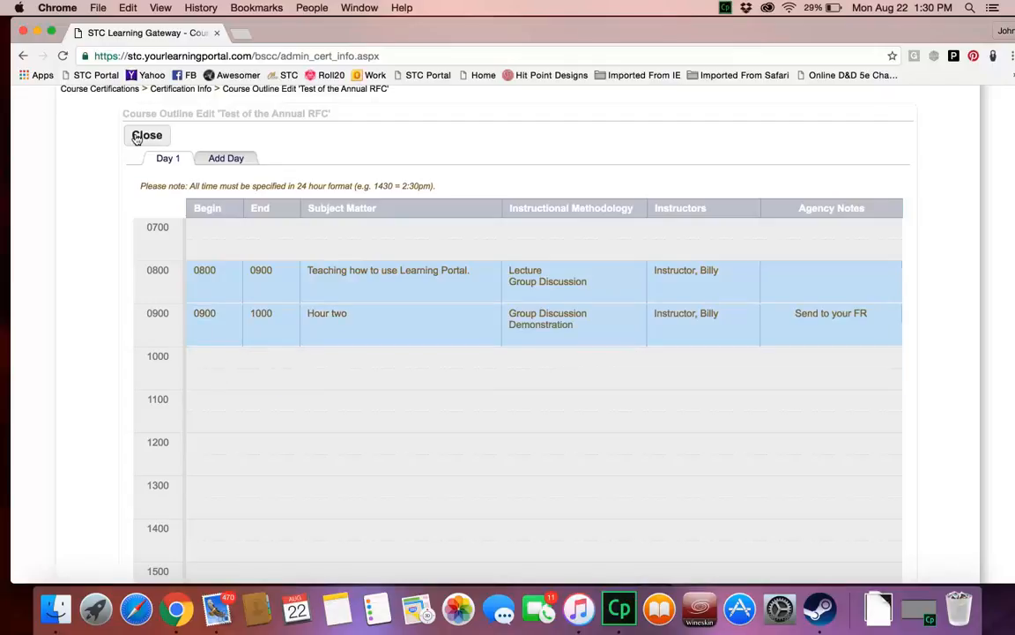
Step: Close the finished course outline and return to the certification's info page
{"action": "mouse_move", "coordinate": [249, 346]}
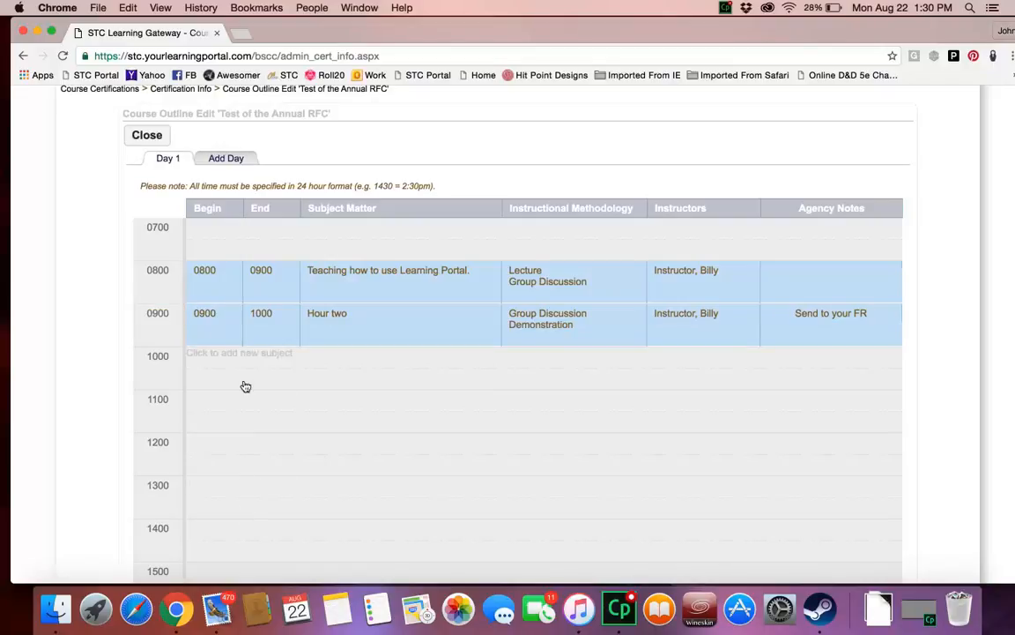
{"action": "scroll", "coordinate": [245, 386], "scroll_direction": "down", "scroll_amount": 3}
{"action": "scroll", "coordinate": [245, 387], "scroll_direction": "up", "scroll_amount": 2}
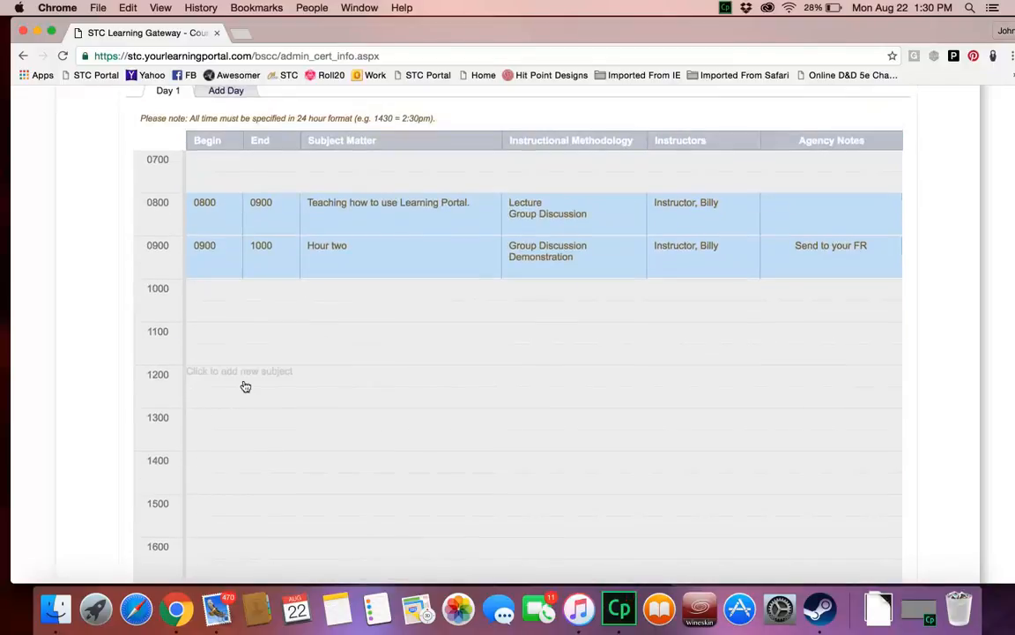
{"action": "scroll", "coordinate": [245, 386], "scroll_direction": "up", "scroll_amount": 2}
{"action": "left_click", "coordinate": [134, 157]}
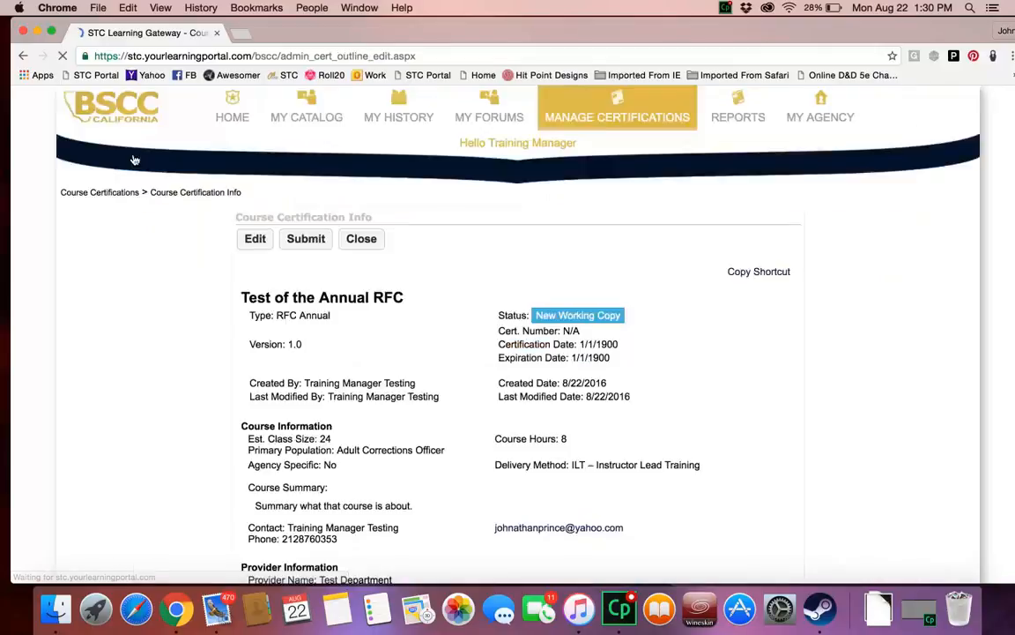
Step: Open the certification's schedule for editing and start a new scheduled event
{"action": "scroll", "coordinate": [174, 372], "scroll_direction": "down", "scroll_amount": 3}
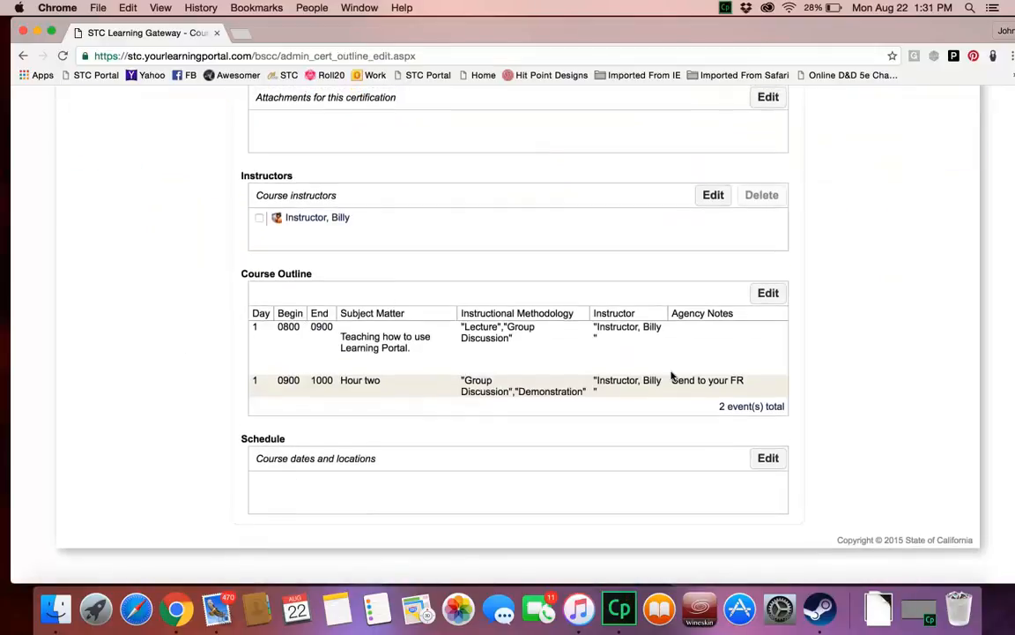
{"action": "left_click", "coordinate": [769, 466]}
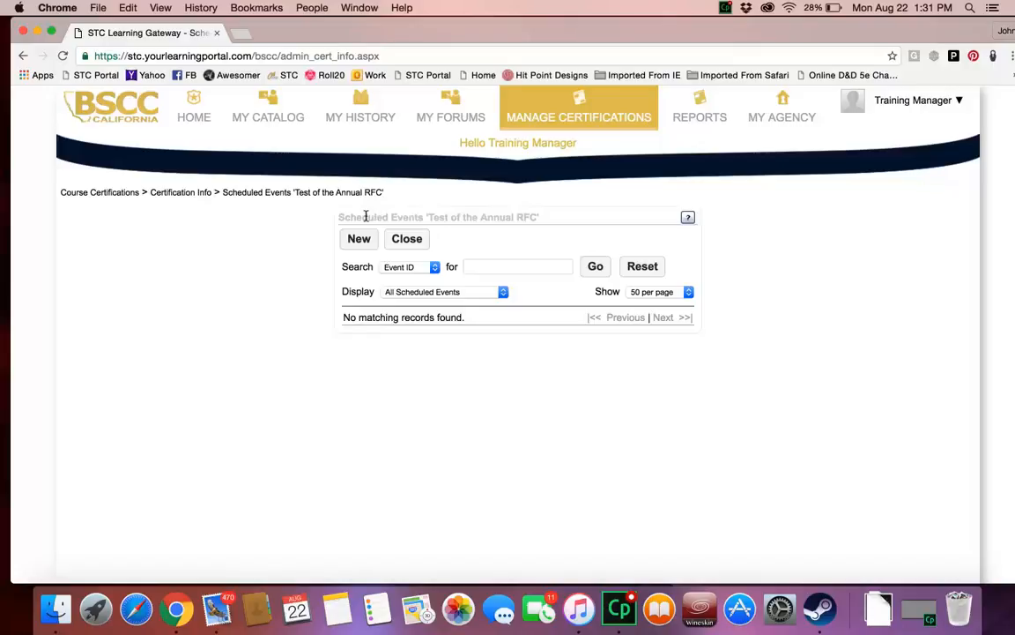
{"action": "left_click", "coordinate": [356, 244]}
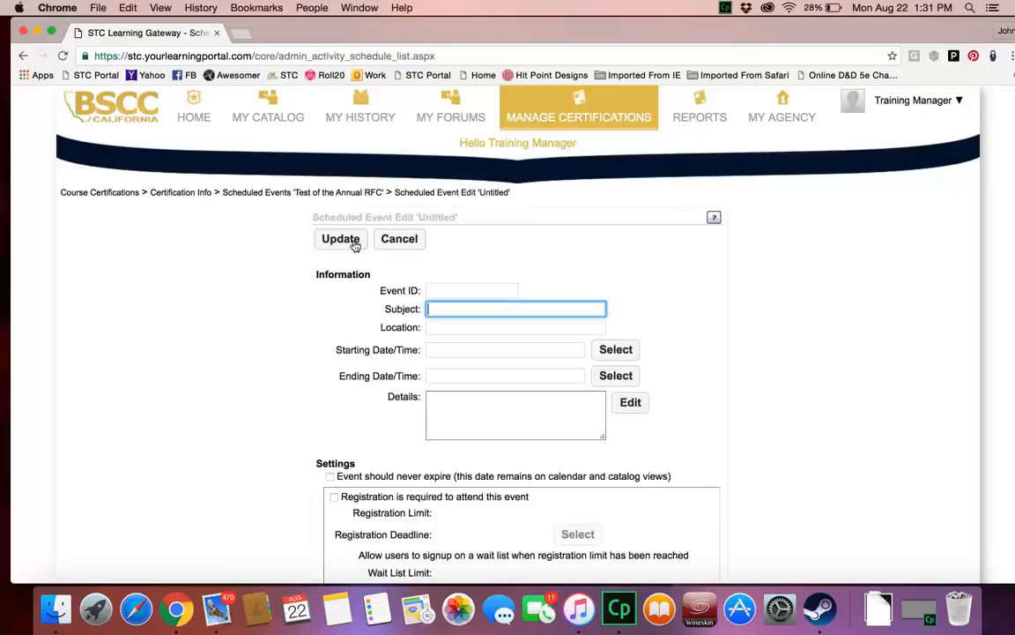
Step: Examine the Event ID and Subject fields of the new scheduled event
{"action": "left_click", "coordinate": [433, 288]}
{"action": "left_click", "coordinate": [437, 306]}
{"action": "left_click", "coordinate": [436, 290]}
{"action": "left_click", "coordinate": [436, 306]}
{"action": "left_click", "coordinate": [433, 288]}
{"action": "left_click", "coordinate": [381, 290]}
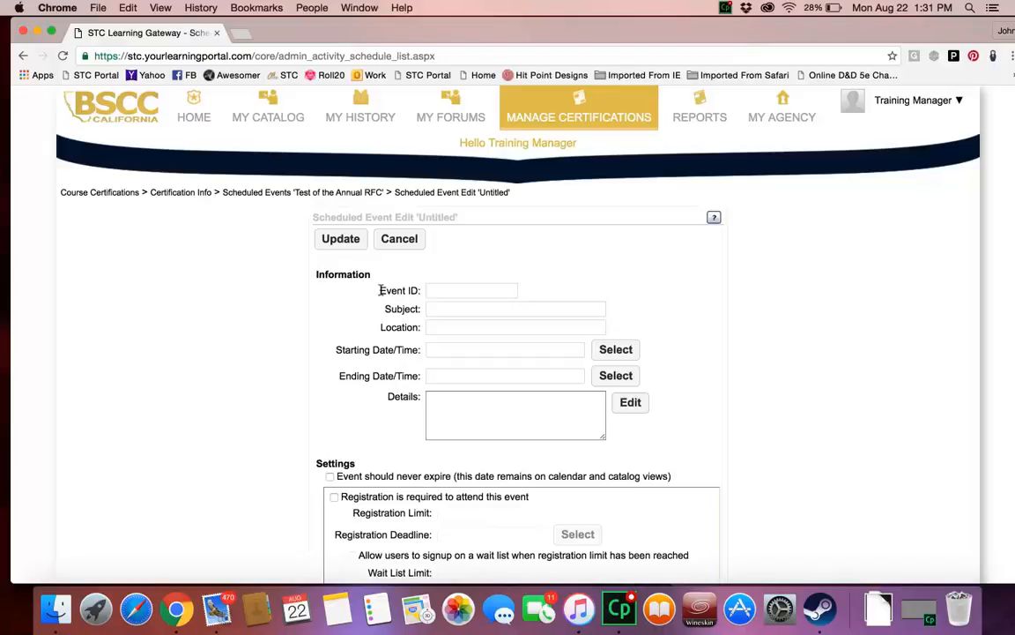
{"action": "left_click_drag", "start_coordinate": [381, 290], "coordinate": [423, 290]}
{"action": "left_click", "coordinate": [392, 307]}
{"action": "triple_click", "coordinate": [390, 307]}
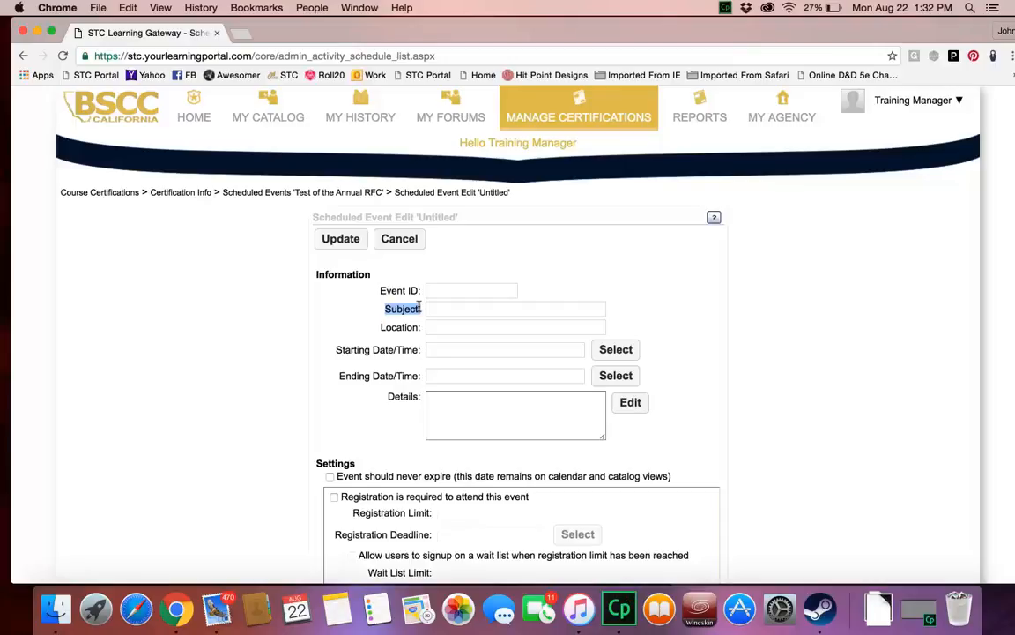
{"action": "left_click", "coordinate": [433, 290]}
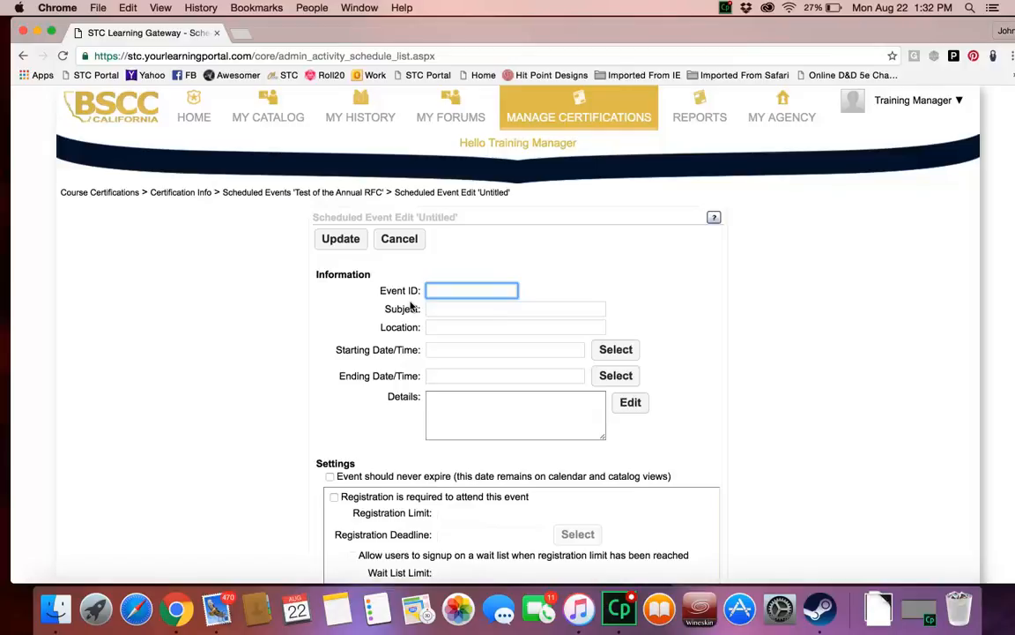
{"action": "type", "text": "Range"}
{"action": "left_click", "coordinate": [391, 285]}
{"action": "left_click_drag", "start_coordinate": [379, 290], "coordinate": [417, 291]}
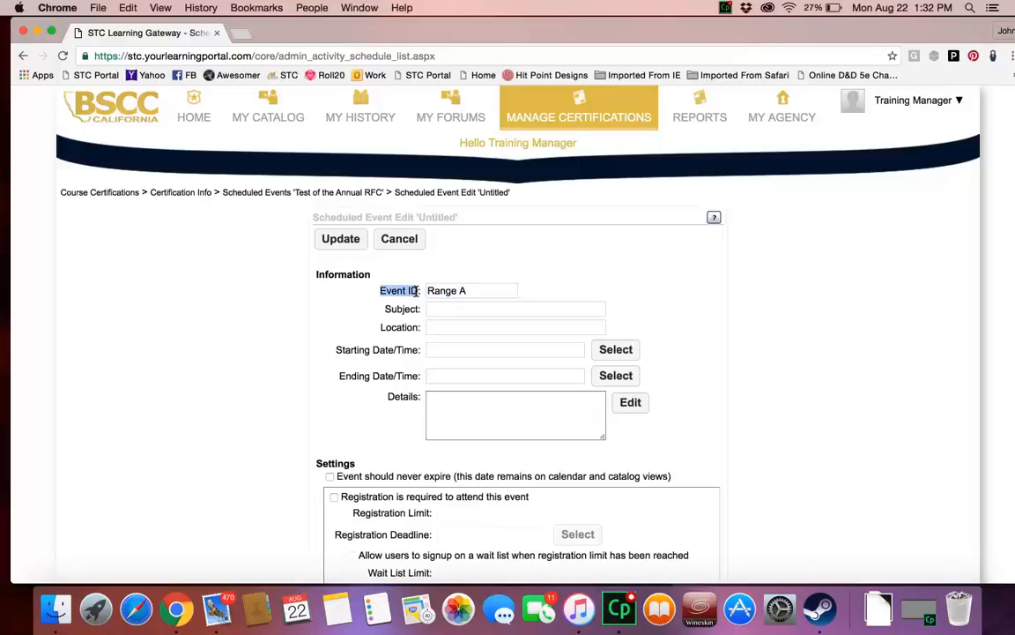
{"action": "left_click", "coordinate": [472, 289]}
{"action": "left_click_drag", "start_coordinate": [472, 289], "coordinate": [428, 288]}
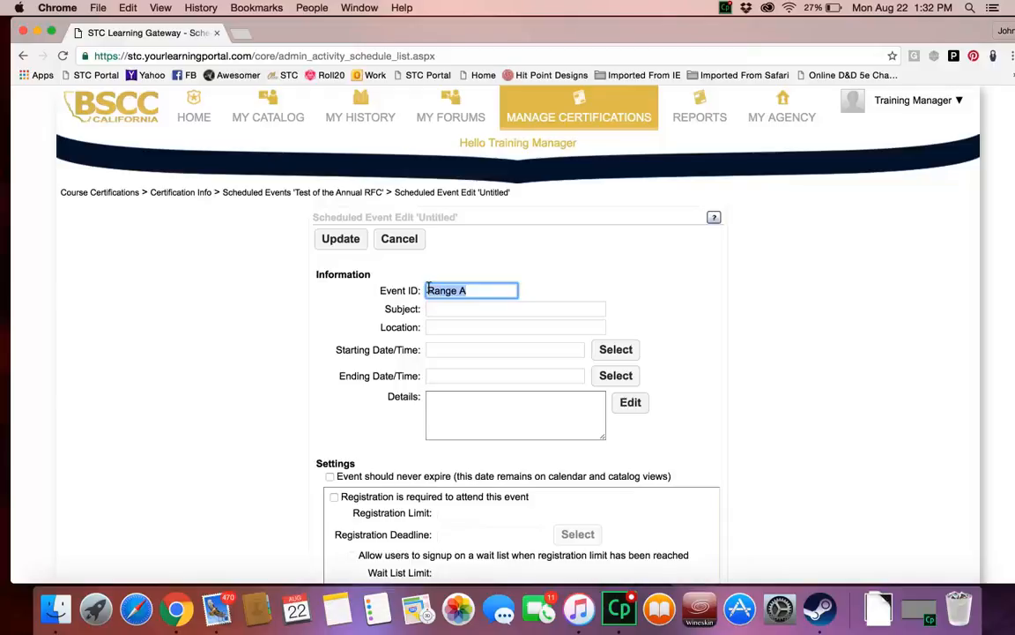
{"action": "key", "text": "BackSpace"}
Step: Set the scheduled event's subject to "Learning Portal" and its location to "Sunnyside Ca."
{"action": "left_click", "coordinate": [436, 310]}
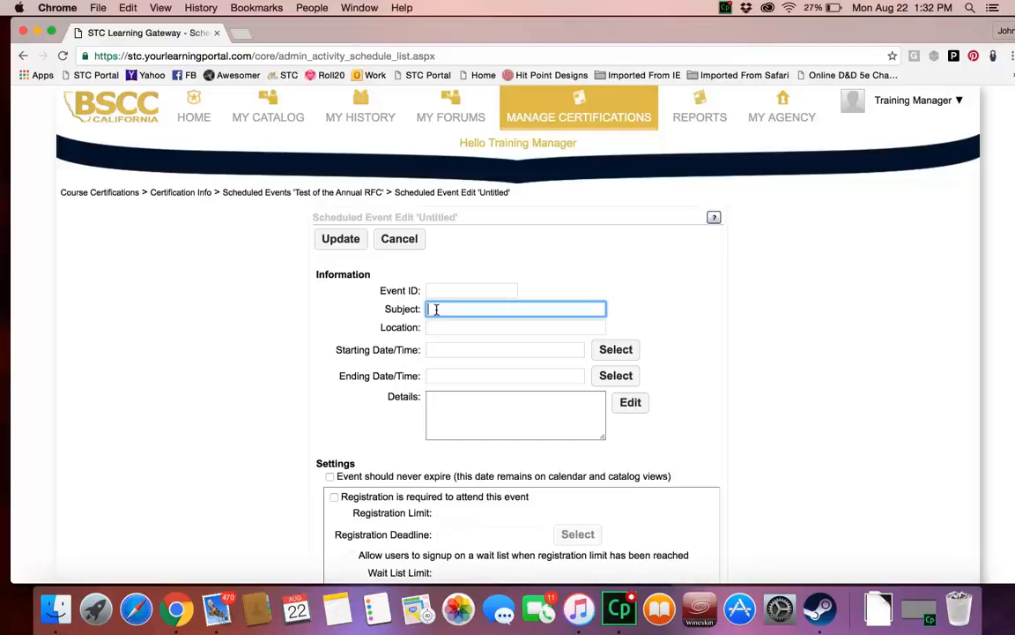
{"action": "type", "text": "Learning Portal"}
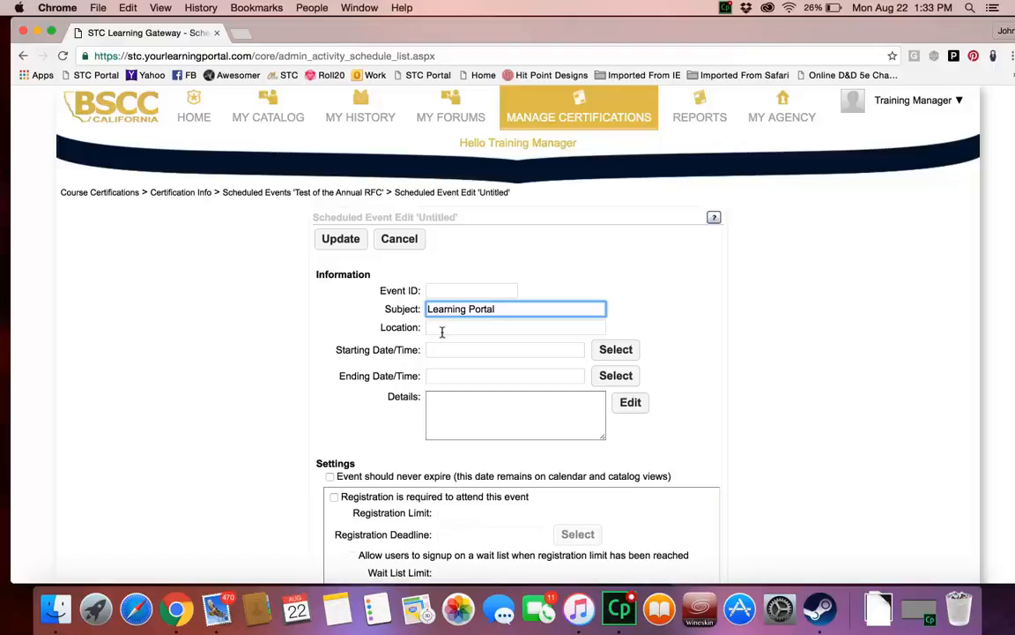
{"action": "left_click", "coordinate": [442, 329]}
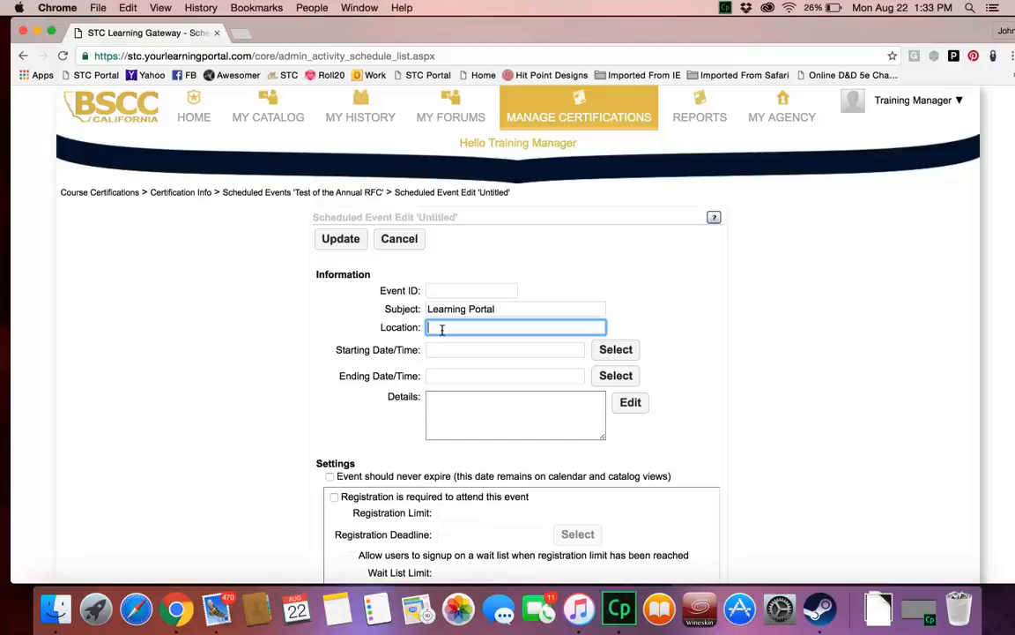
{"action": "type", "text": "Sunnyside Ca."}
Step: Set the scheduled event's starting date and time to September 21, 2016 at 8:00 AM Pacific Time
{"action": "left_click", "coordinate": [480, 349]}
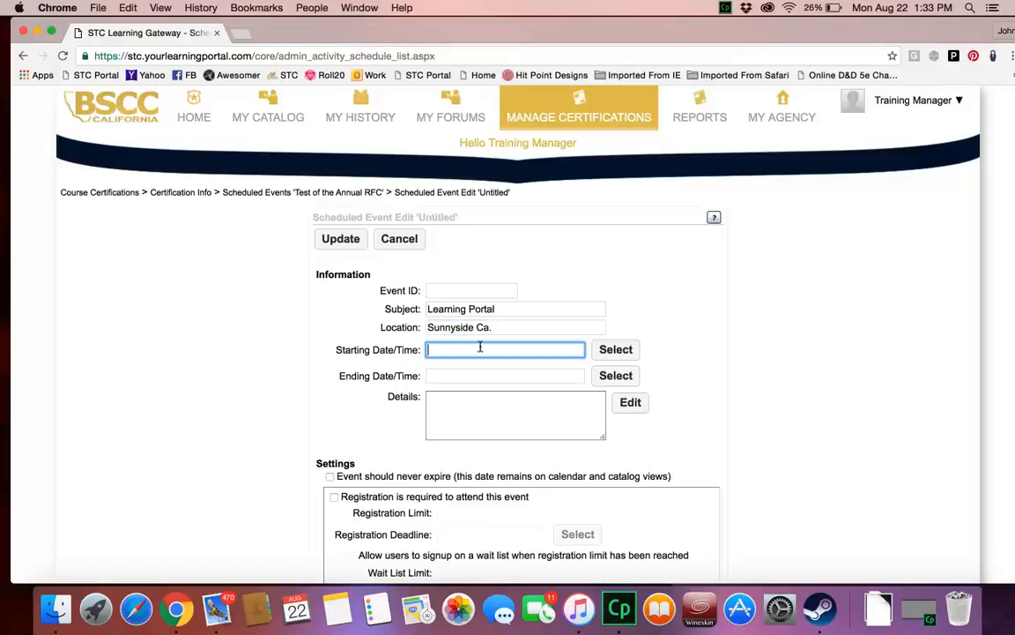
{"action": "left_click", "coordinate": [611, 351]}
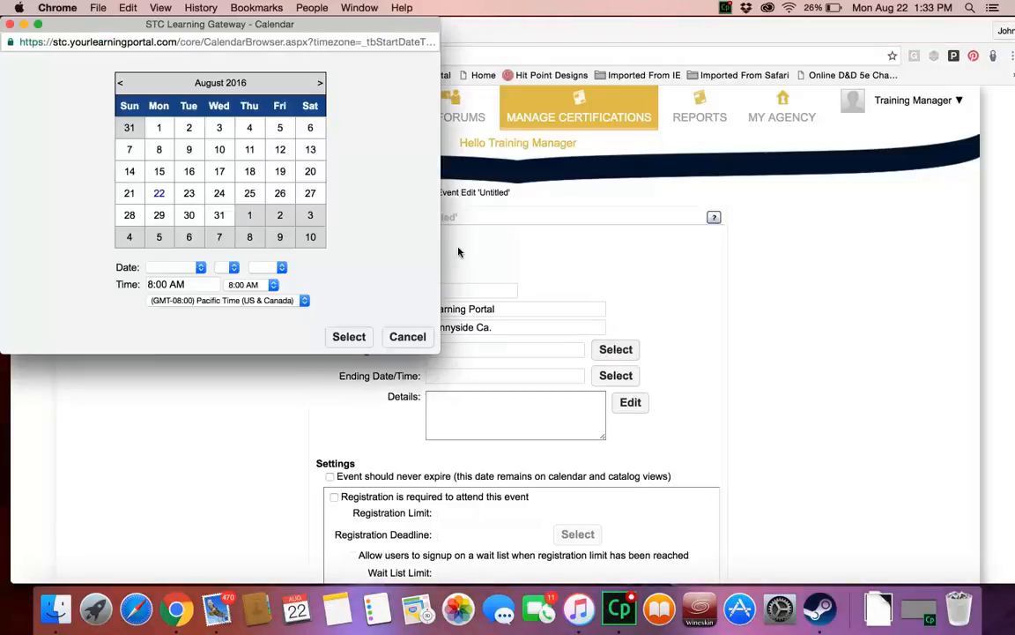
{"action": "left_click_drag", "start_coordinate": [148, 25], "coordinate": [359, 59]}
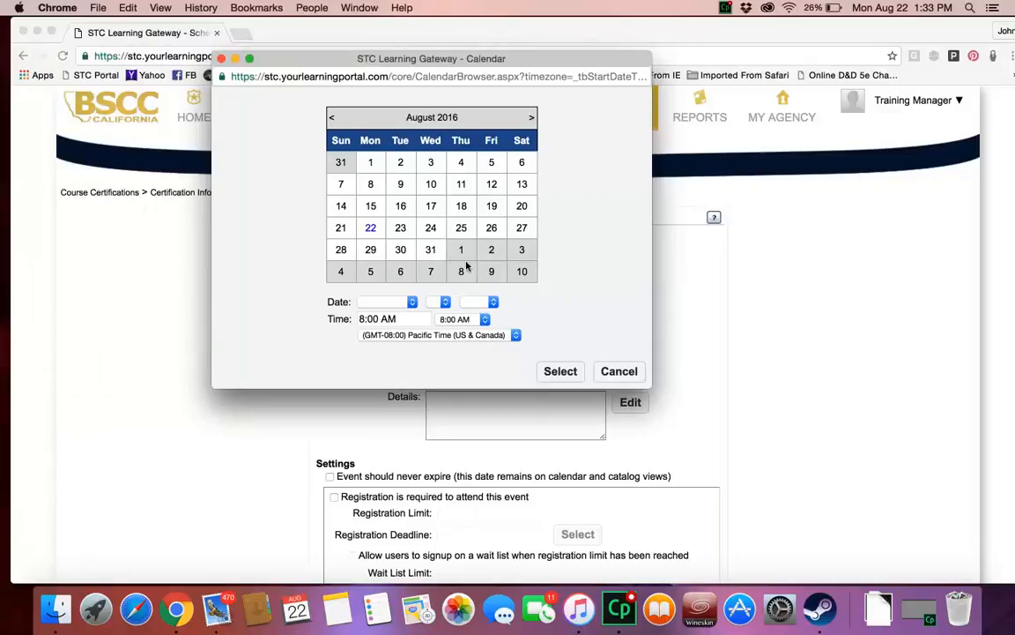
{"action": "left_click", "coordinate": [531, 118]}
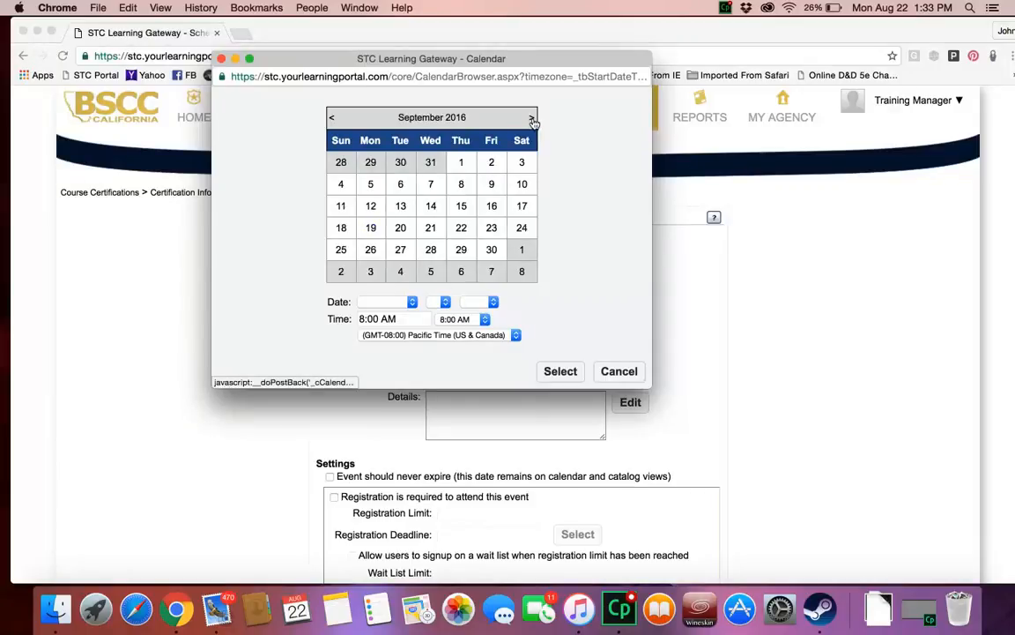
{"action": "left_click", "coordinate": [431, 229]}
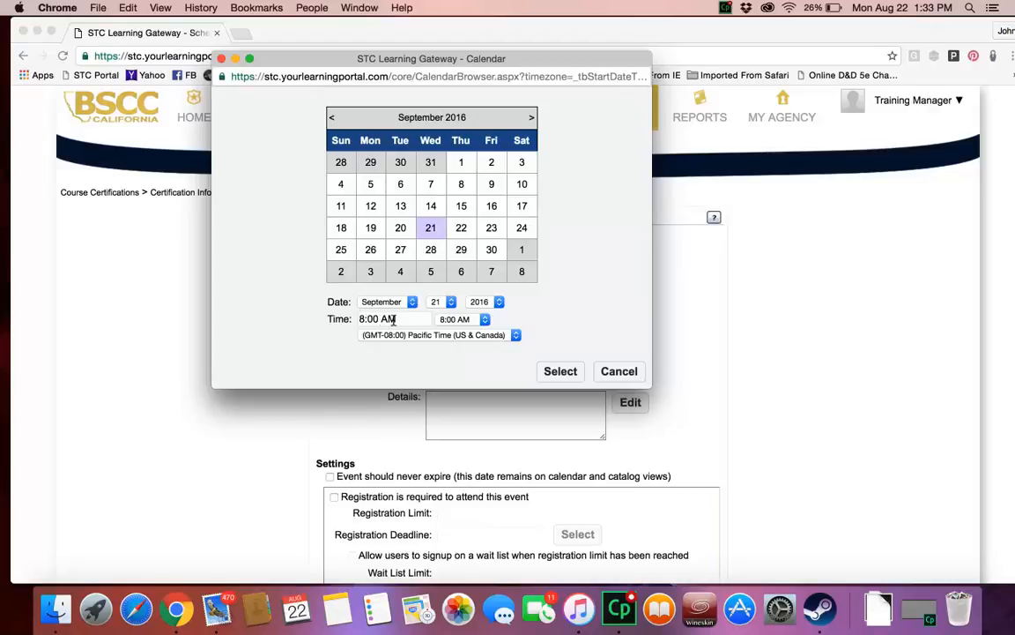
{"action": "left_click", "coordinate": [566, 371]}
Step: Set the scheduled event's ending date and time to September 21, 2016 at 5:00 PM
{"action": "left_click", "coordinate": [603, 375]}
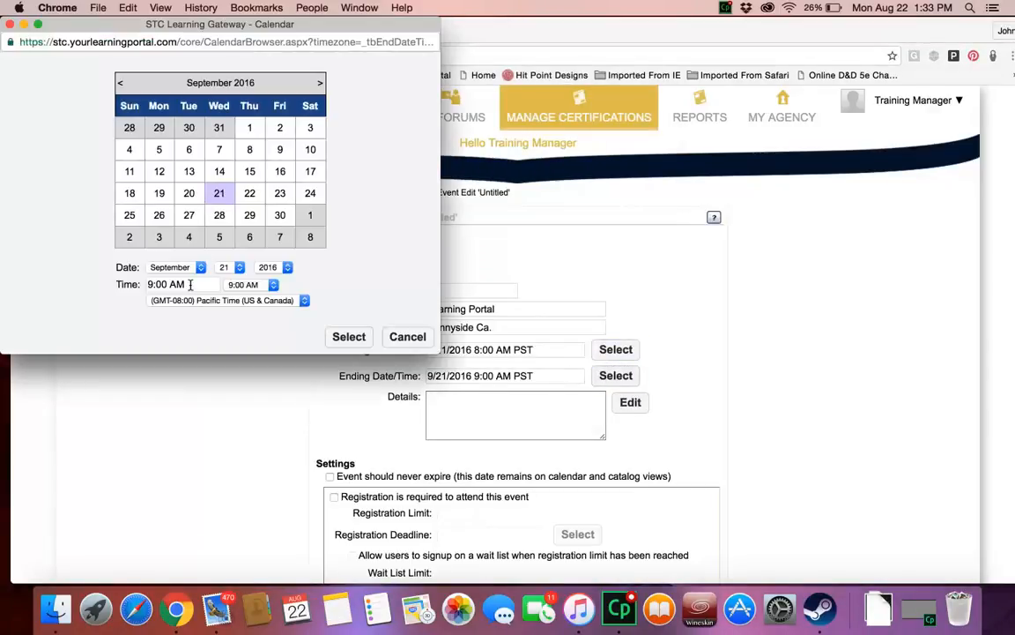
{"action": "left_click", "coordinate": [273, 286]}
{"action": "scroll", "coordinate": [253, 520], "scroll_direction": "down", "scroll_amount": 5}
{"action": "scroll", "coordinate": [253, 520], "scroll_direction": "down", "scroll_amount": 3}
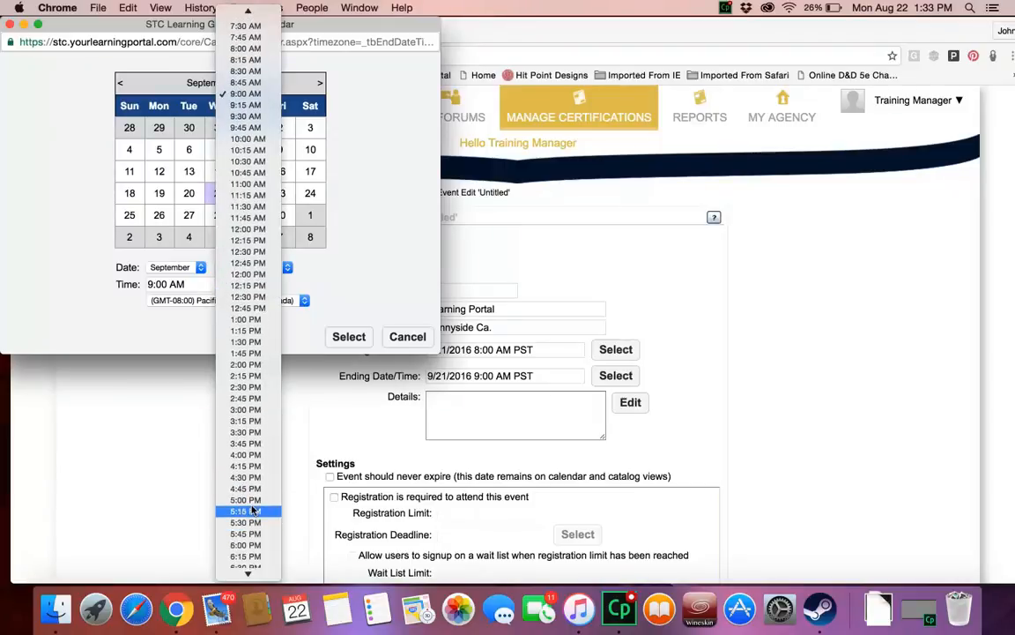
{"action": "left_click", "coordinate": [251, 500]}
{"action": "left_click", "coordinate": [343, 339]}
Step: Enter "Bring your gun belt or duty gear." as the scheduled event's details
{"action": "left_click", "coordinate": [457, 410]}
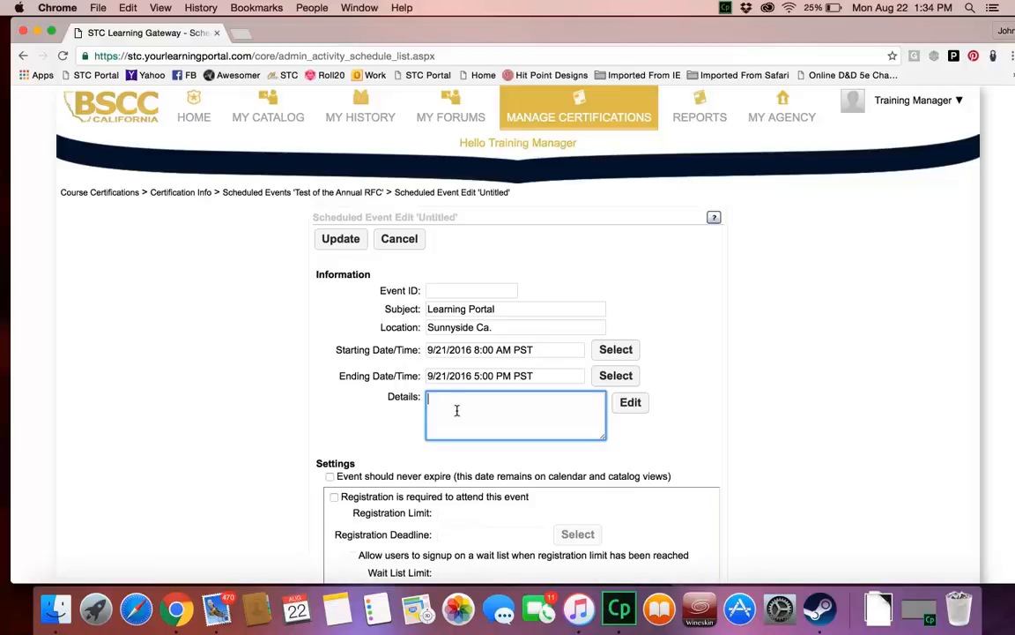
{"action": "type", "text": "Bring your gun belt or duty ge"}
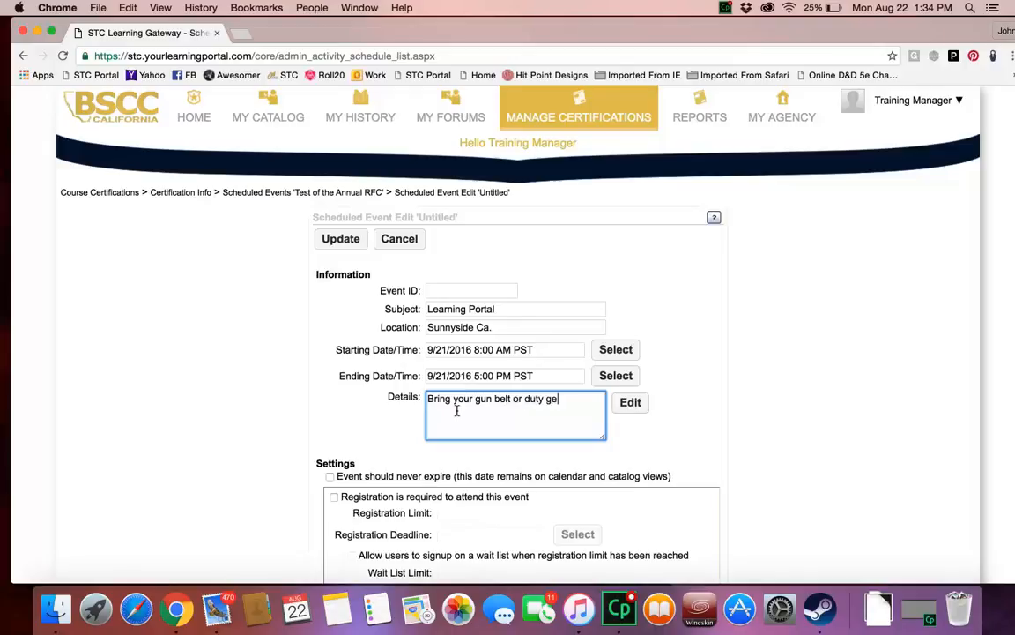
{"action": "left_click", "coordinate": [325, 377]}
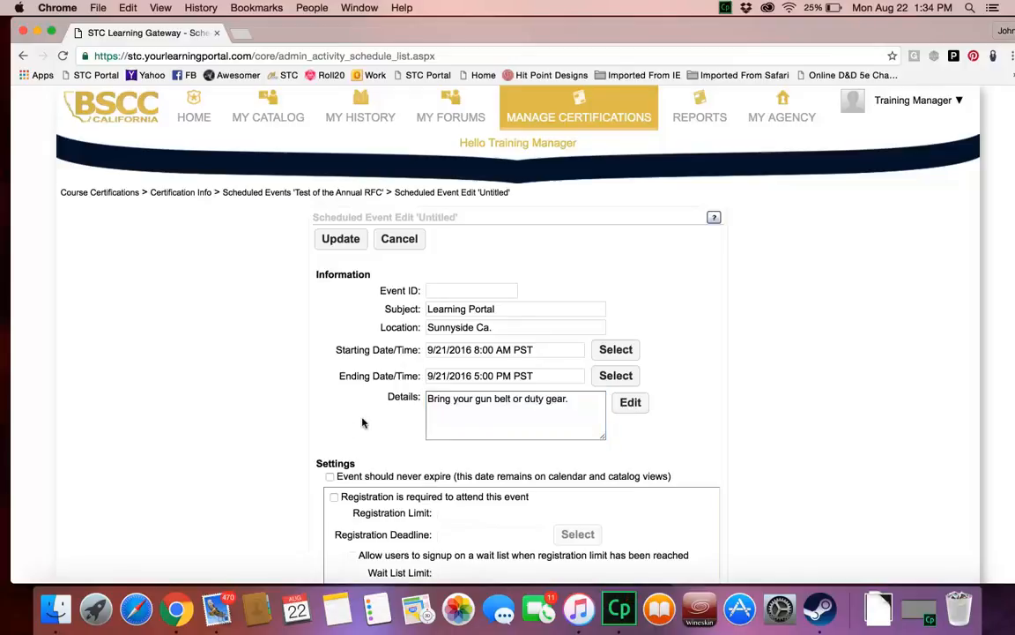
Step: Save the scheduled event without required registration and close the event list to return to the certification's info page
{"action": "scroll", "coordinate": [361, 423], "scroll_direction": "down", "scroll_amount": 1}
{"action": "scroll", "coordinate": [352, 405], "scroll_direction": "down", "scroll_amount": 2}
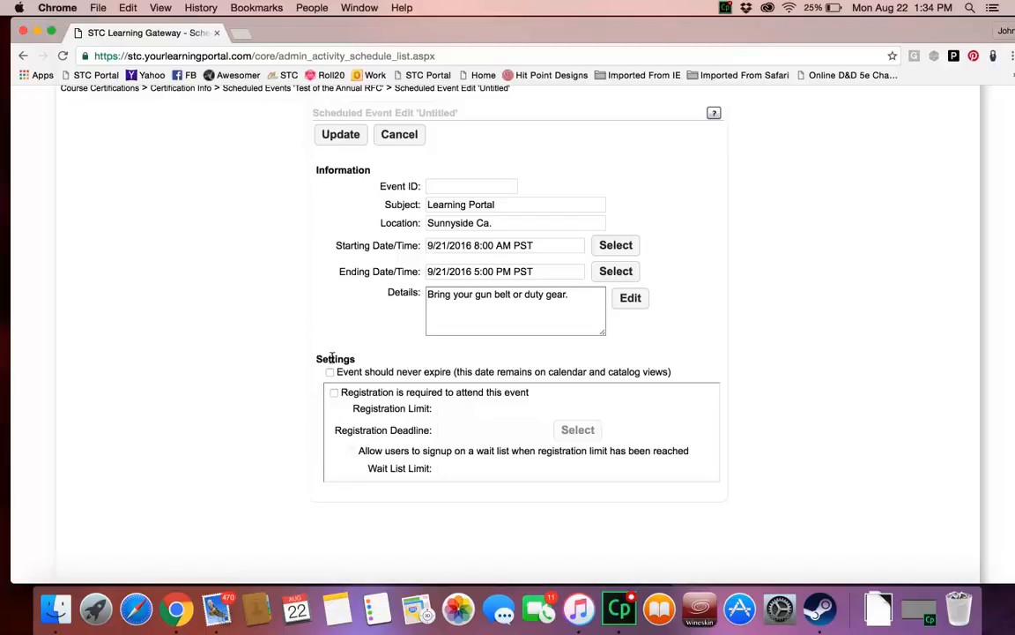
{"action": "scroll", "coordinate": [295, 373], "scroll_direction": "up", "scroll_amount": 3}
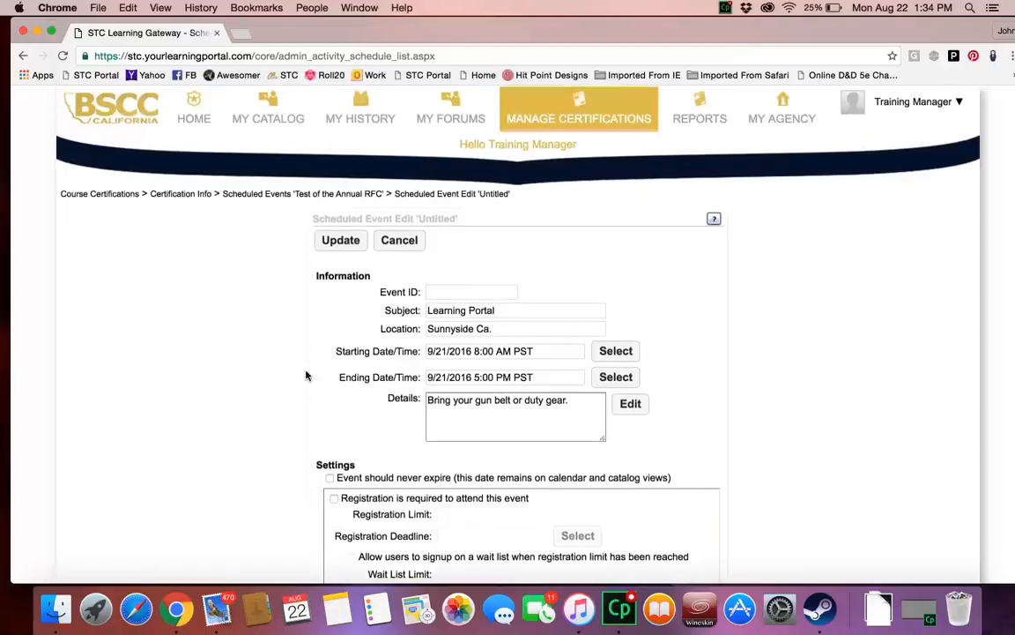
{"action": "left_click", "coordinate": [338, 240]}
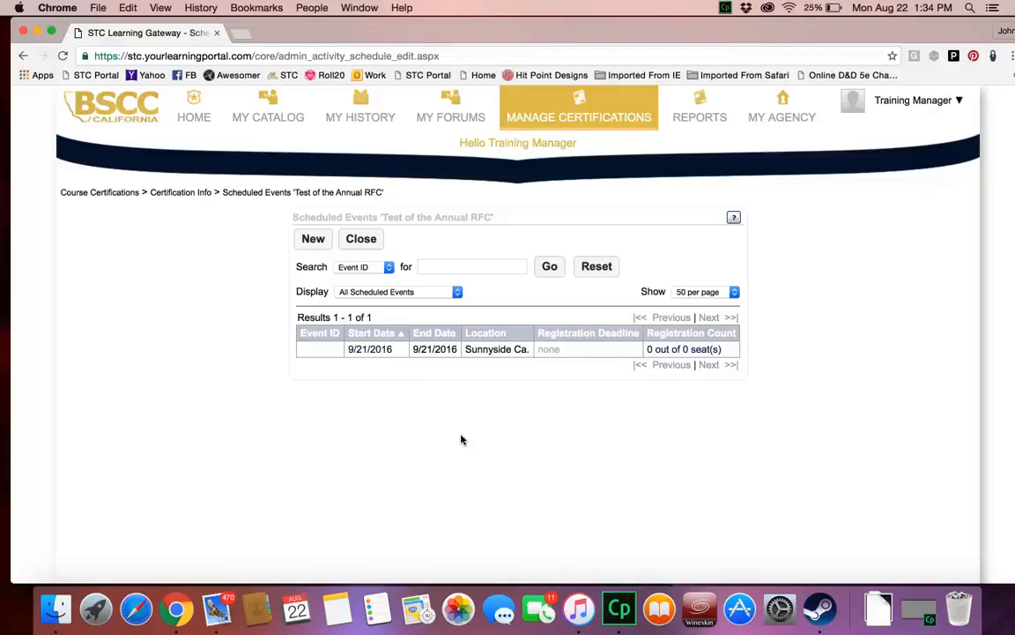
{"action": "left_click", "coordinate": [361, 238]}
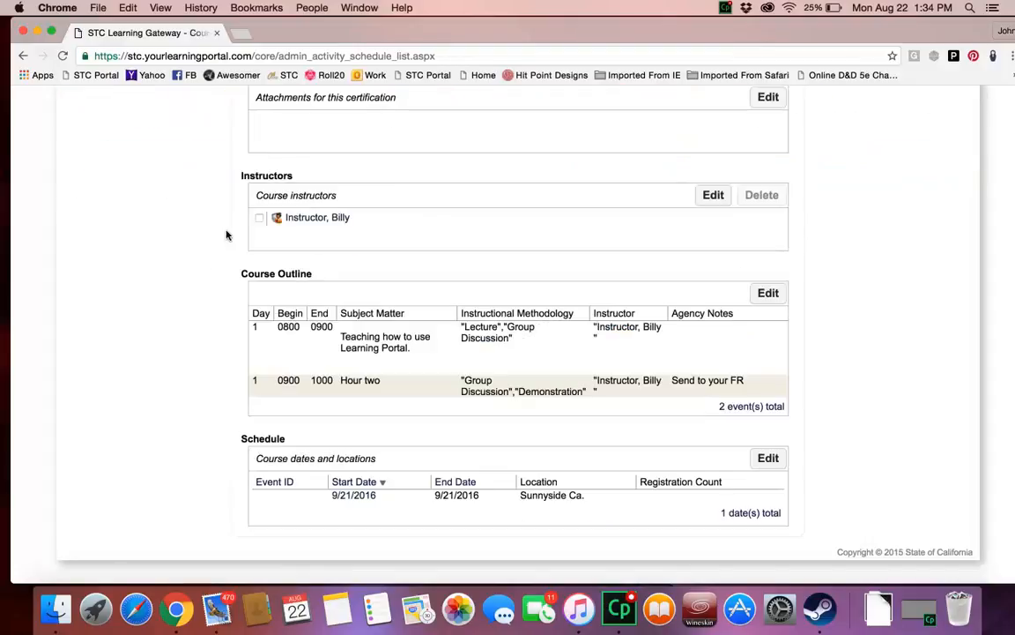
Step: Review the certification's info page, including its course information, versions, change history, attachments, instructors, course outline and schedule
{"action": "scroll", "coordinate": [226, 234], "scroll_direction": "up", "scroll_amount": 2}
{"action": "scroll", "coordinate": [227, 235], "scroll_direction": "down", "scroll_amount": 1}
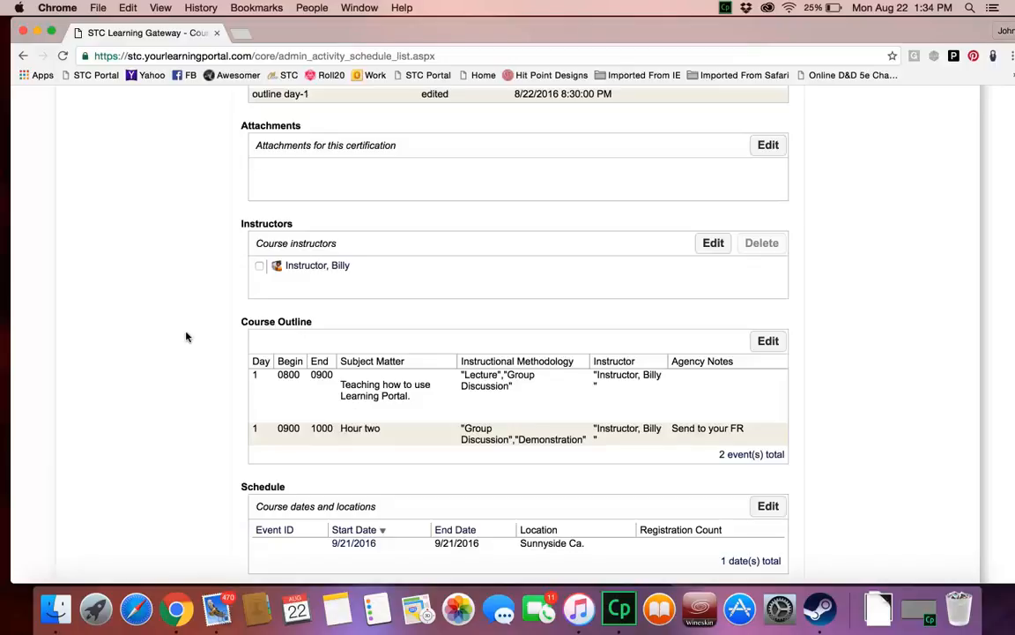
{"action": "scroll", "coordinate": [186, 337], "scroll_direction": "up", "scroll_amount": 10}
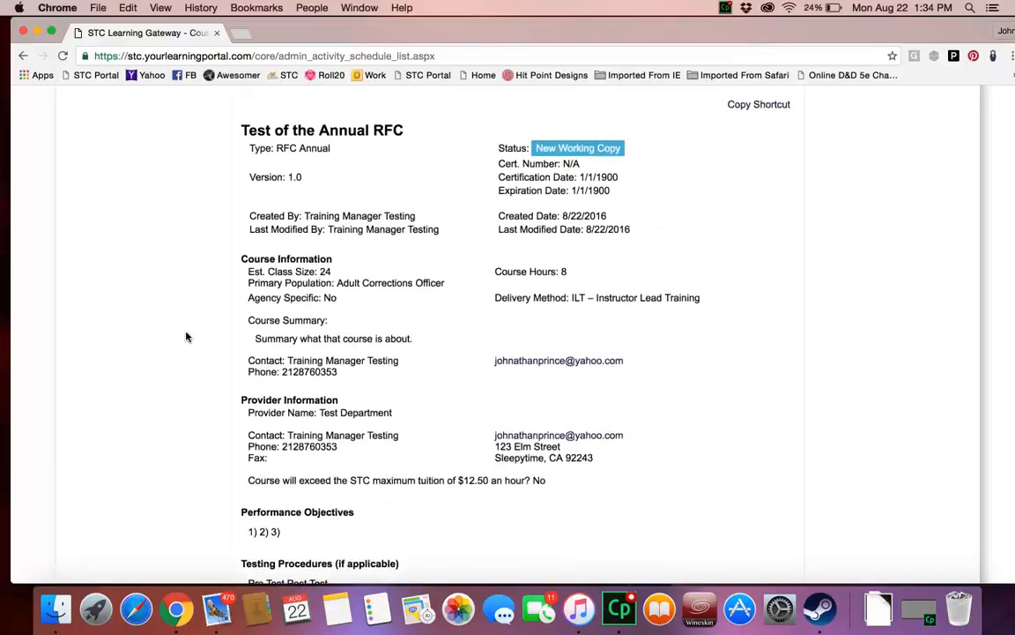
{"action": "scroll", "coordinate": [186, 337], "scroll_direction": "up", "scroll_amount": 3}
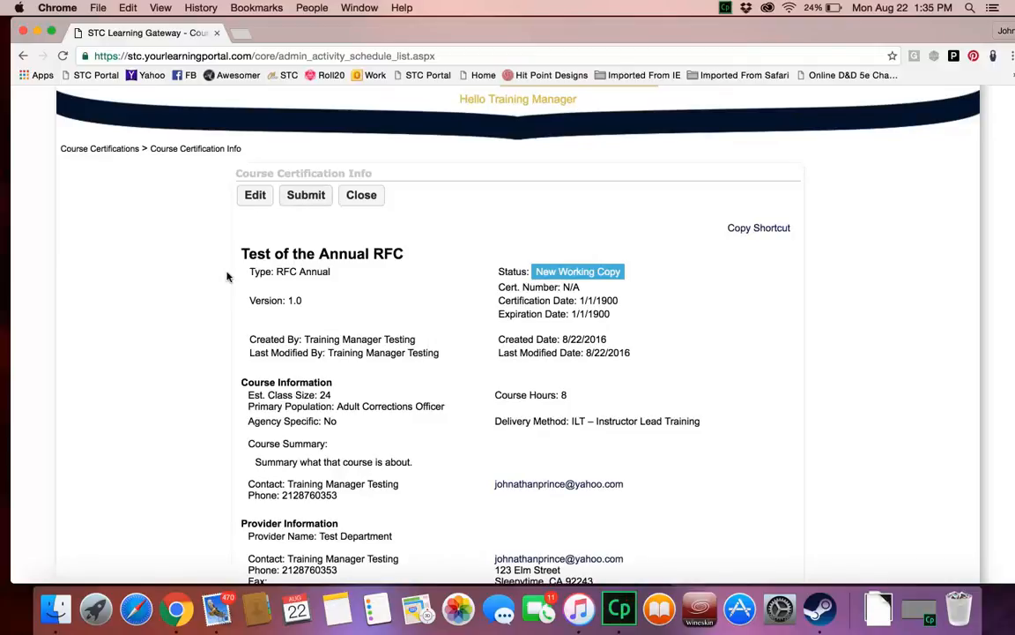
{"action": "scroll", "coordinate": [226, 277], "scroll_direction": "down", "scroll_amount": 10}
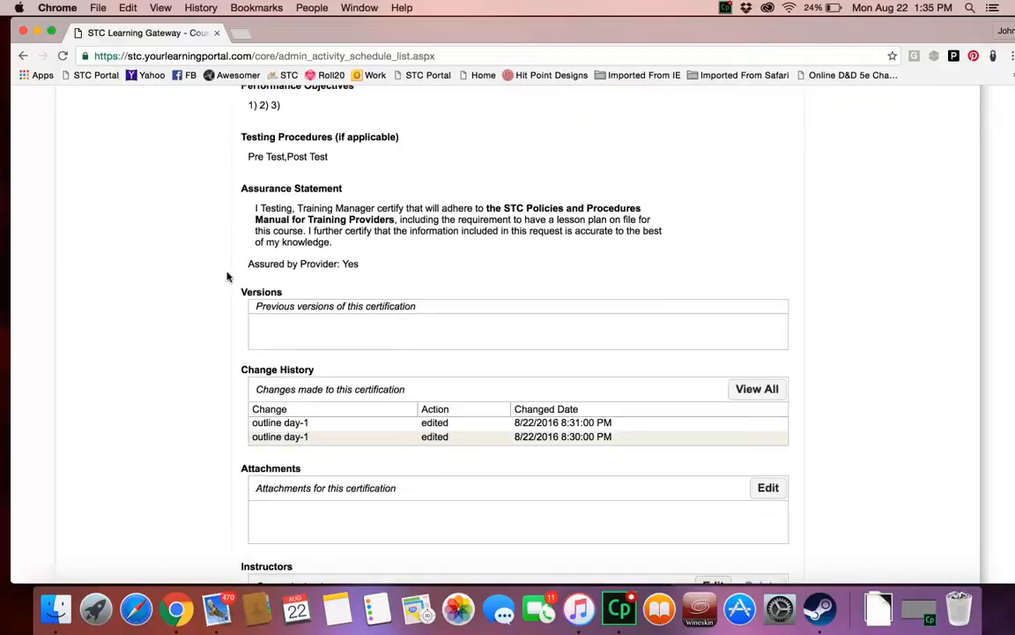
{"action": "scroll", "coordinate": [235, 280], "scroll_direction": "down", "scroll_amount": 1}
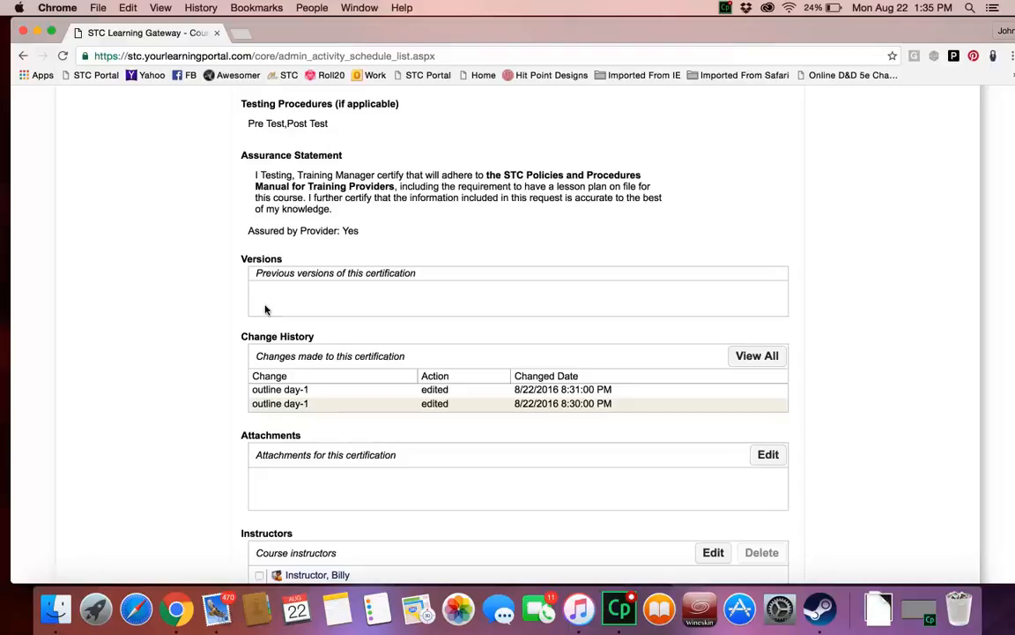
{"action": "scroll", "coordinate": [222, 391], "scroll_direction": "down", "scroll_amount": 2}
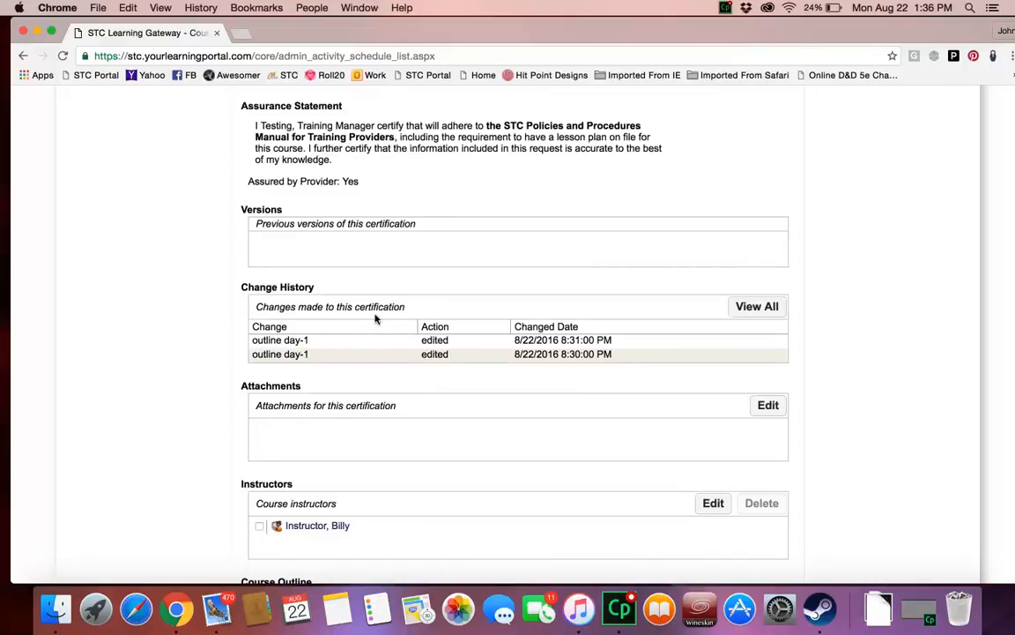
{"action": "scroll", "coordinate": [377, 318], "scroll_direction": "down", "scroll_amount": 3}
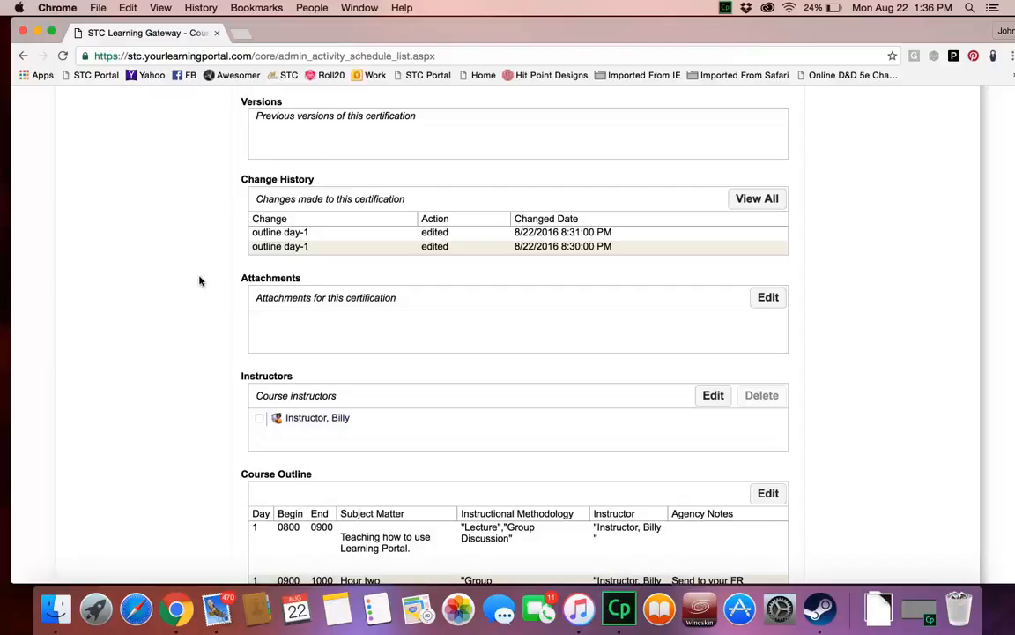
{"action": "scroll", "coordinate": [199, 281], "scroll_direction": "up", "scroll_amount": 7}
{"action": "scroll", "coordinate": [199, 280], "scroll_direction": "down", "scroll_amount": 3}
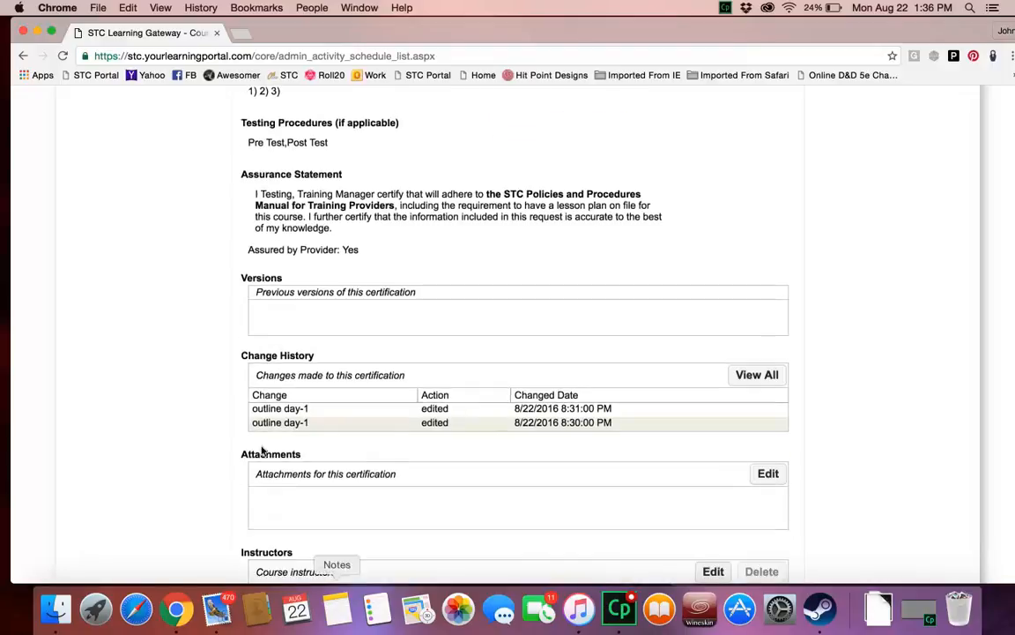
Step: Submit the "Test of the Annual RFC" certification for approval and check its status on the info page
{"action": "scroll", "coordinate": [188, 238], "scroll_direction": "up", "scroll_amount": 3}
{"action": "scroll", "coordinate": [187, 239], "scroll_direction": "up", "scroll_amount": 10}
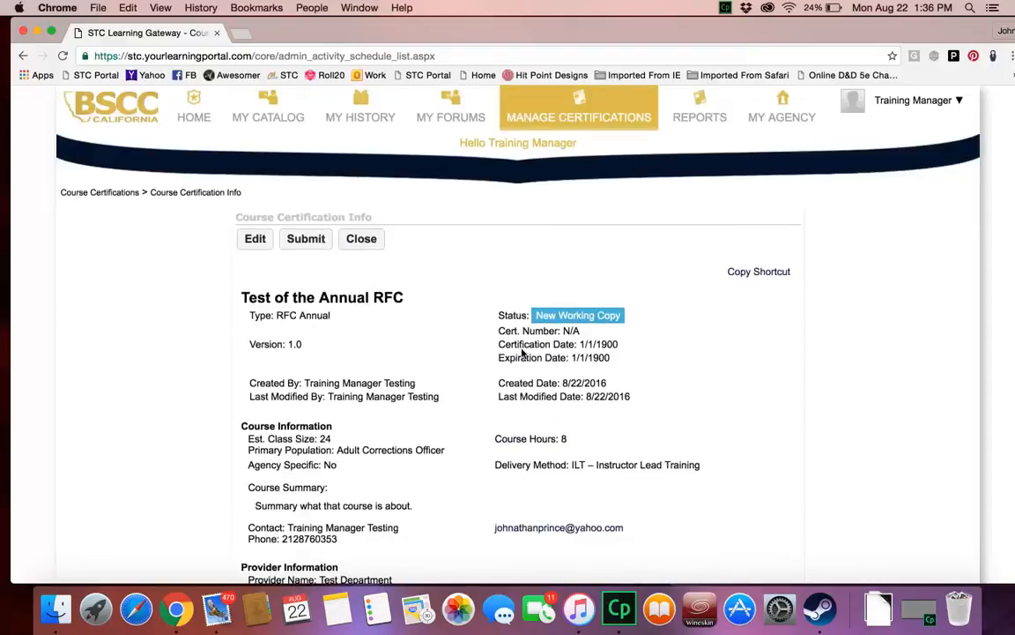
{"action": "left_click", "coordinate": [291, 241]}
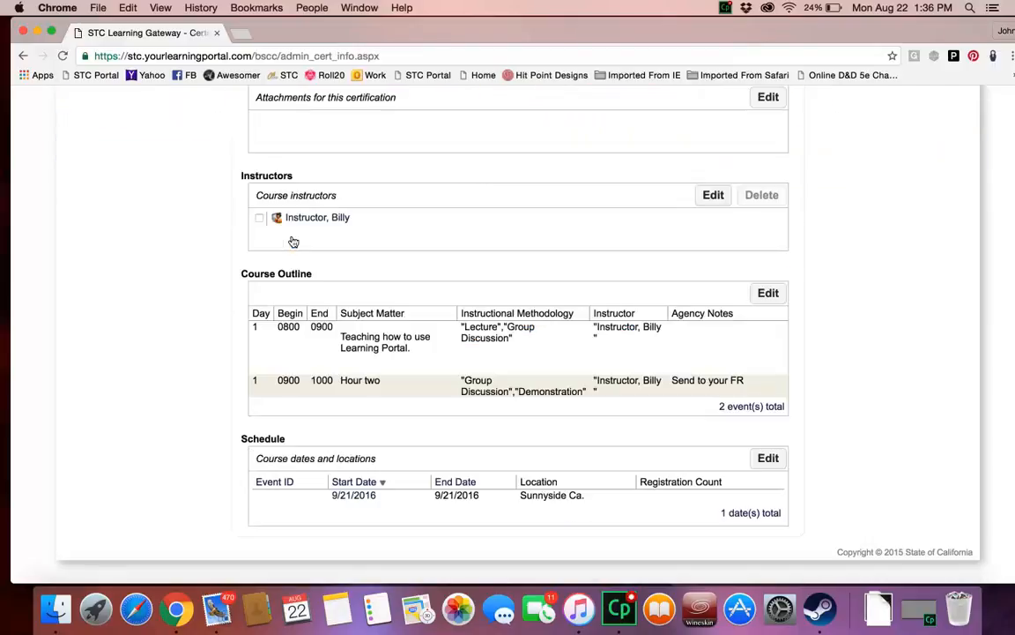
{"action": "scroll", "coordinate": [264, 365], "scroll_direction": "up", "scroll_amount": 10}
{"action": "scroll", "coordinate": [286, 370], "scroll_direction": "up", "scroll_amount": 2}
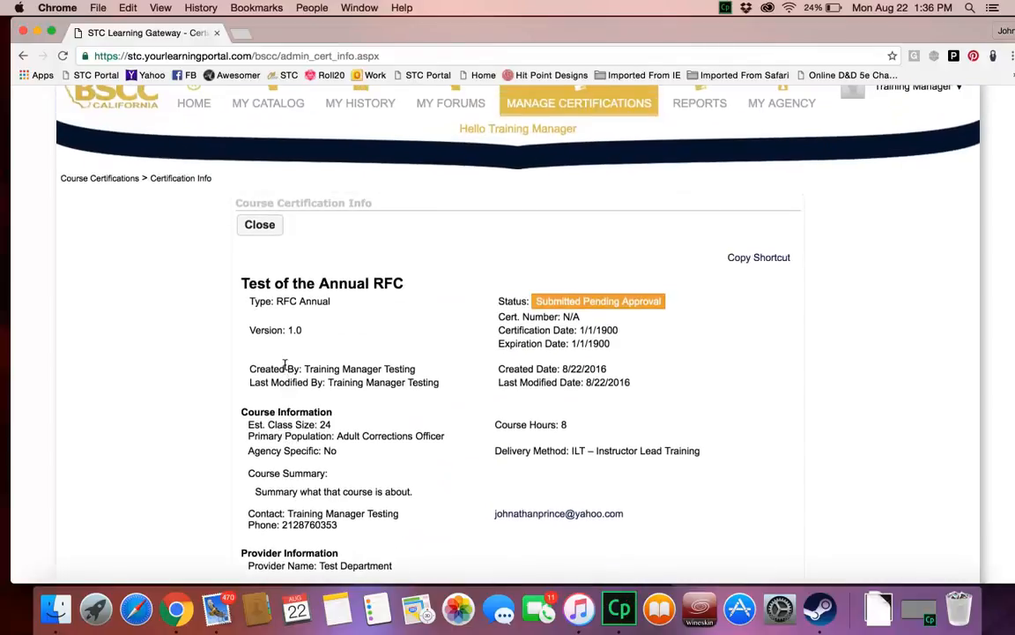